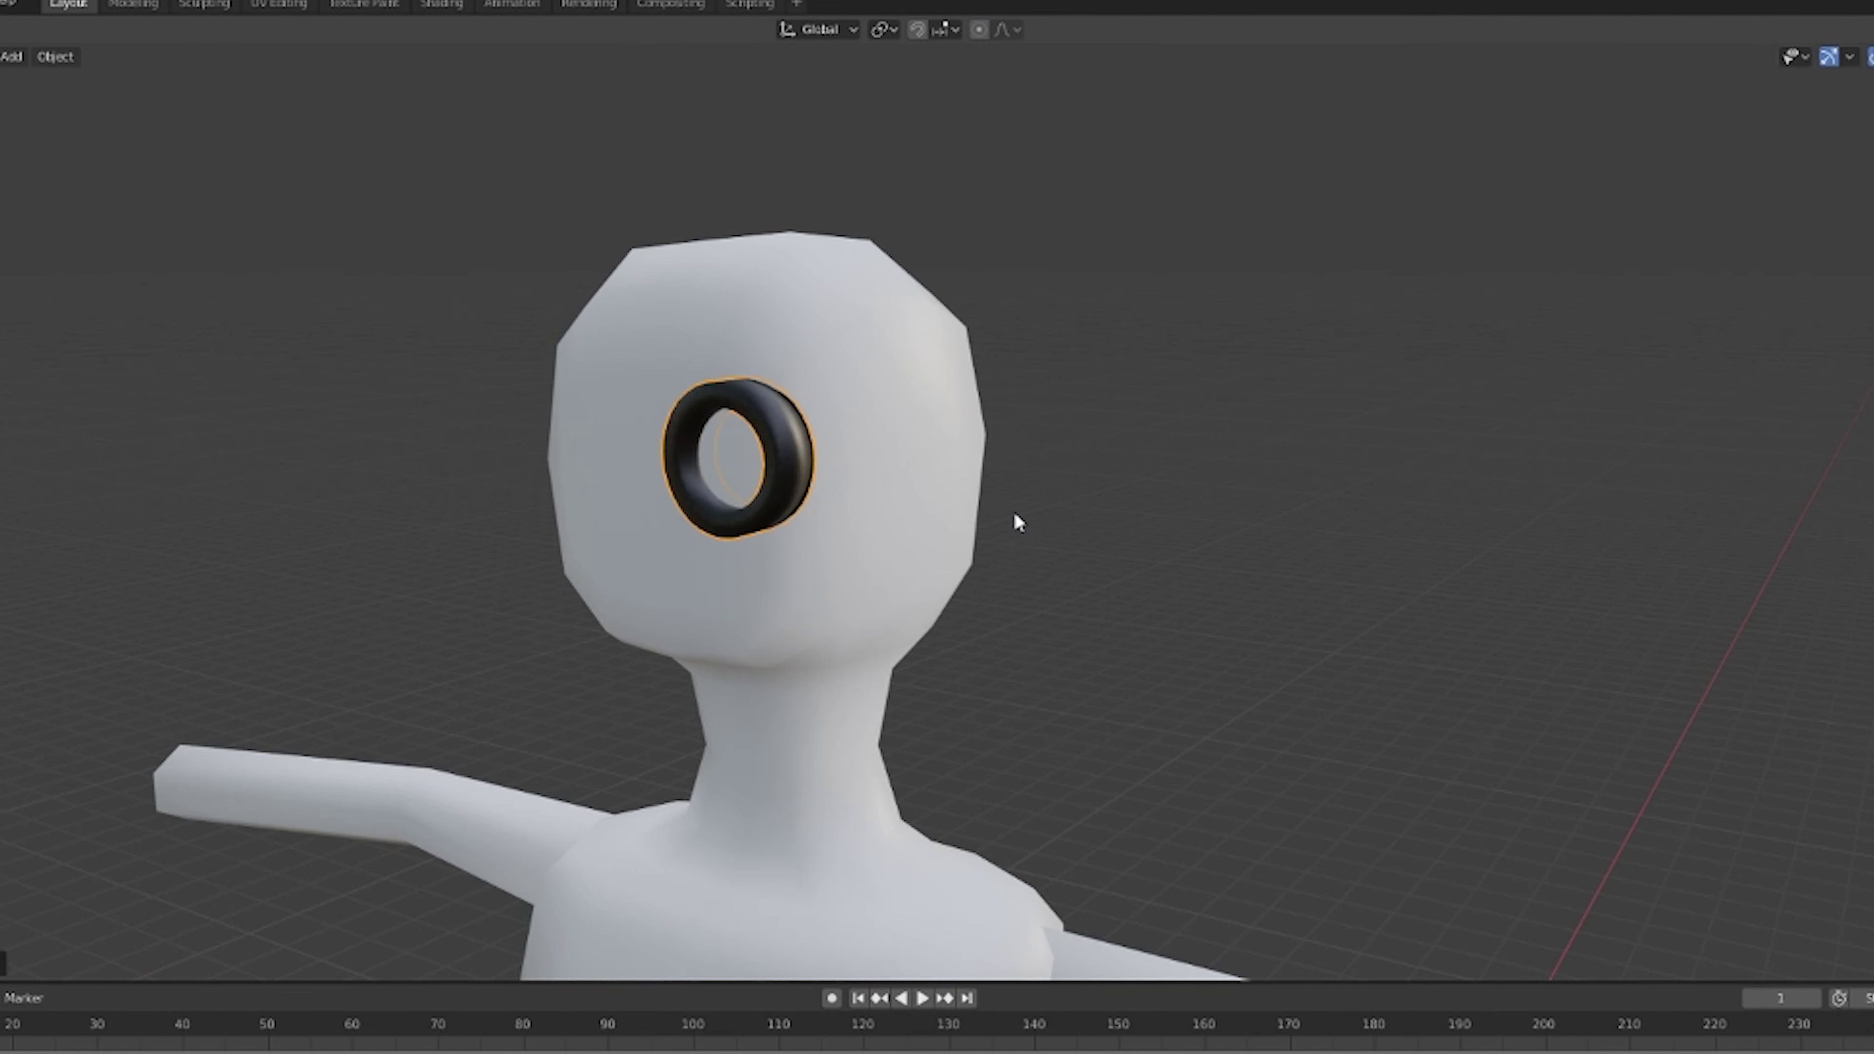
right_click(720, 537)
mouse_move(738, 537)
left_click(889, 584)
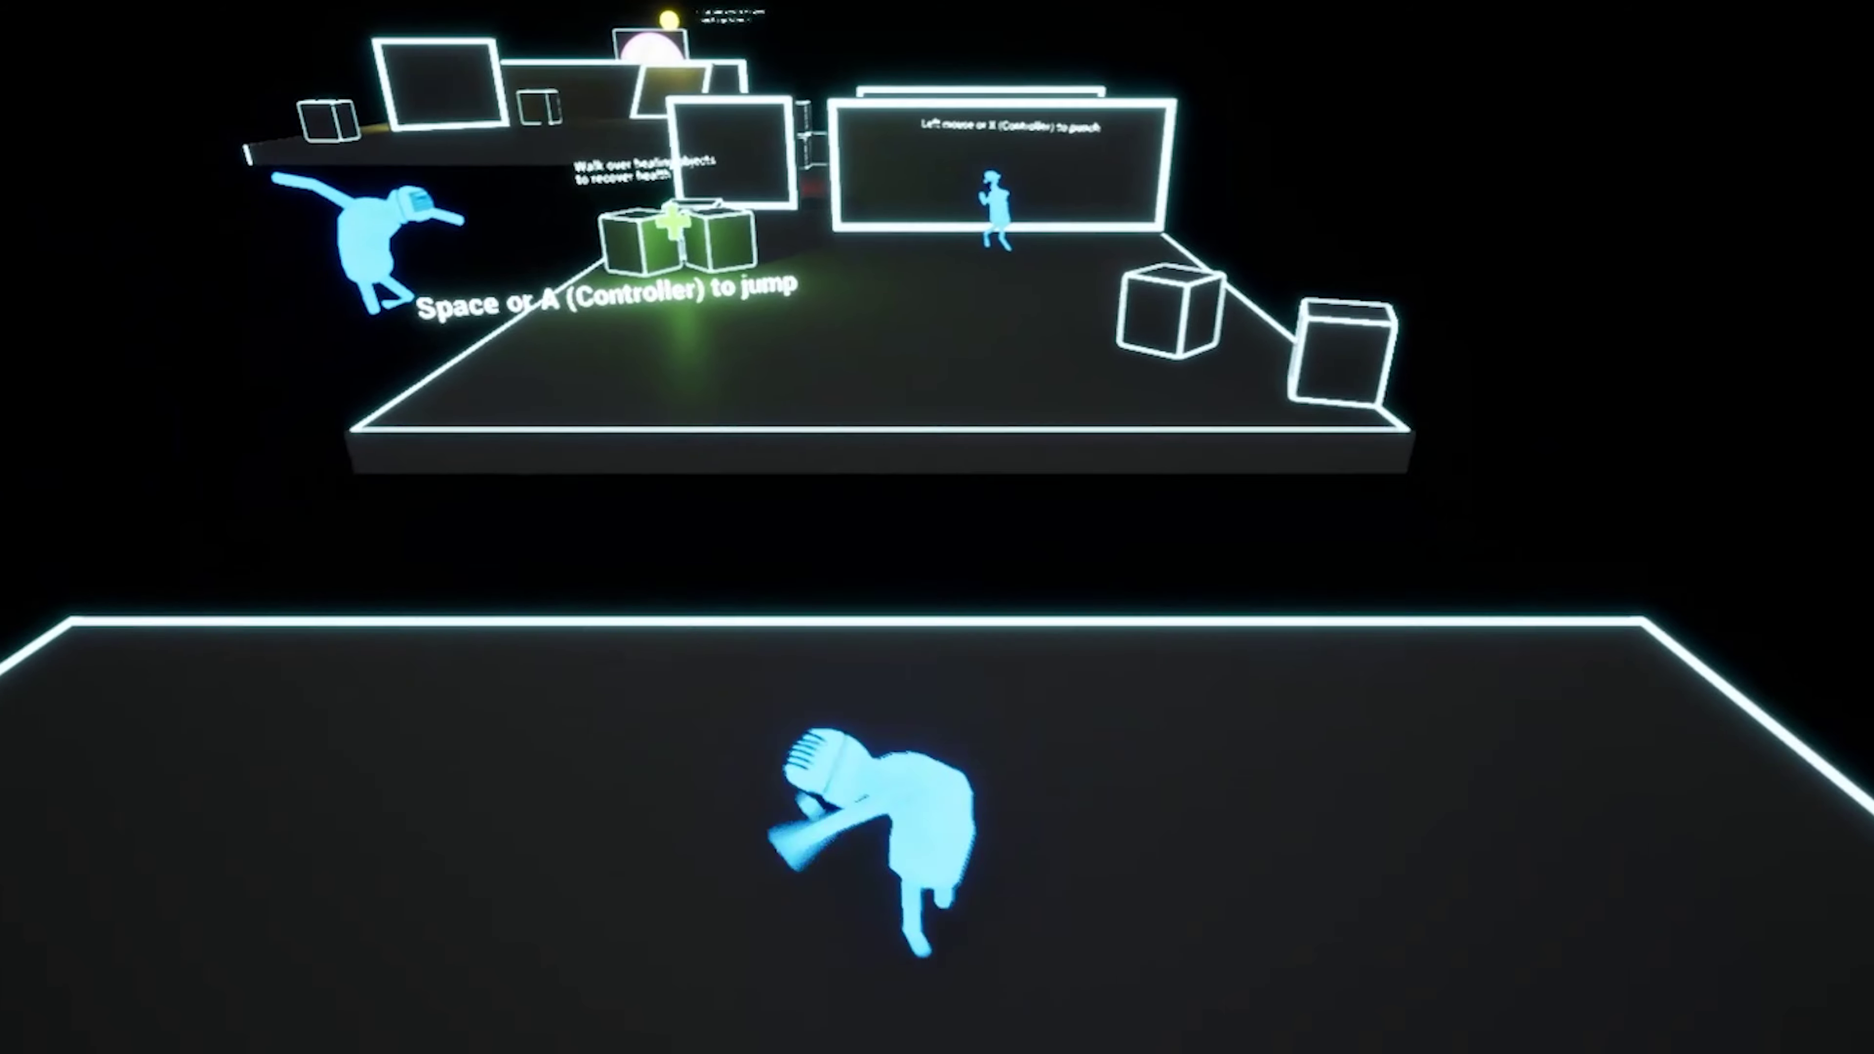
key("s")
key("d")
key("d")
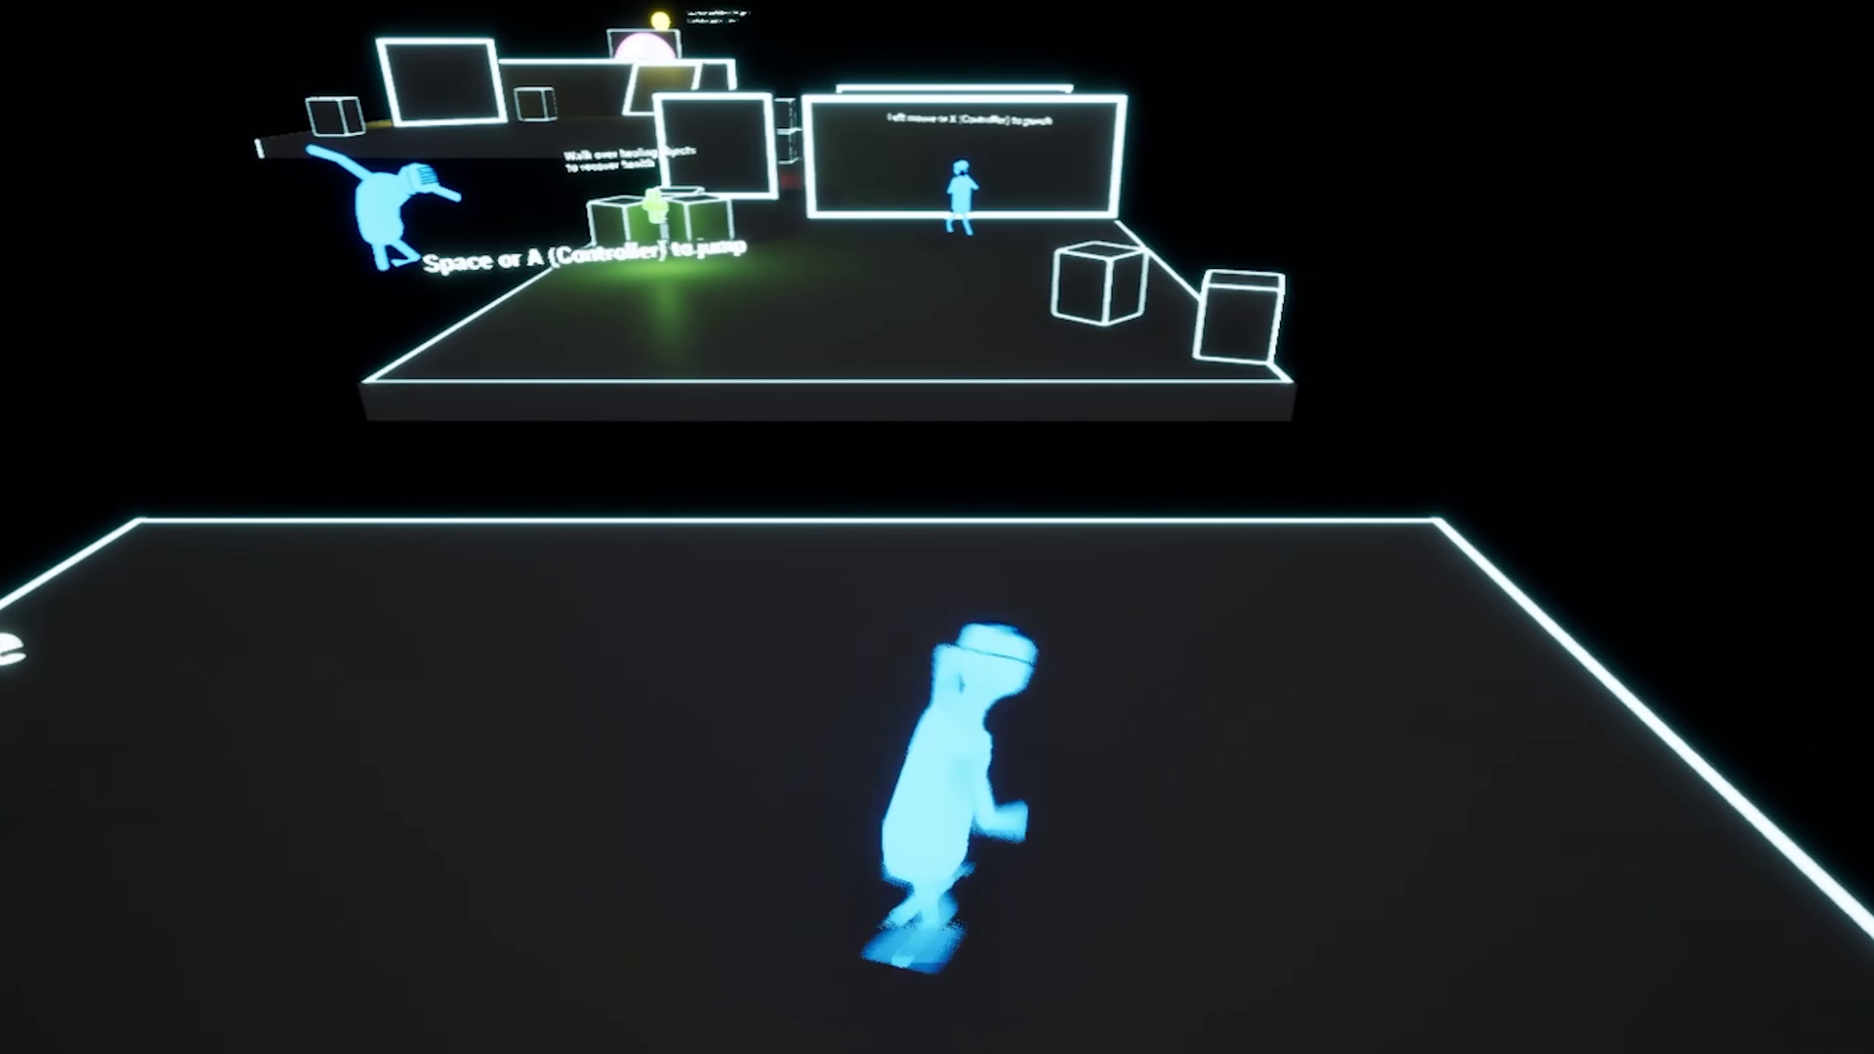
key("w")
key("d")
key("s")
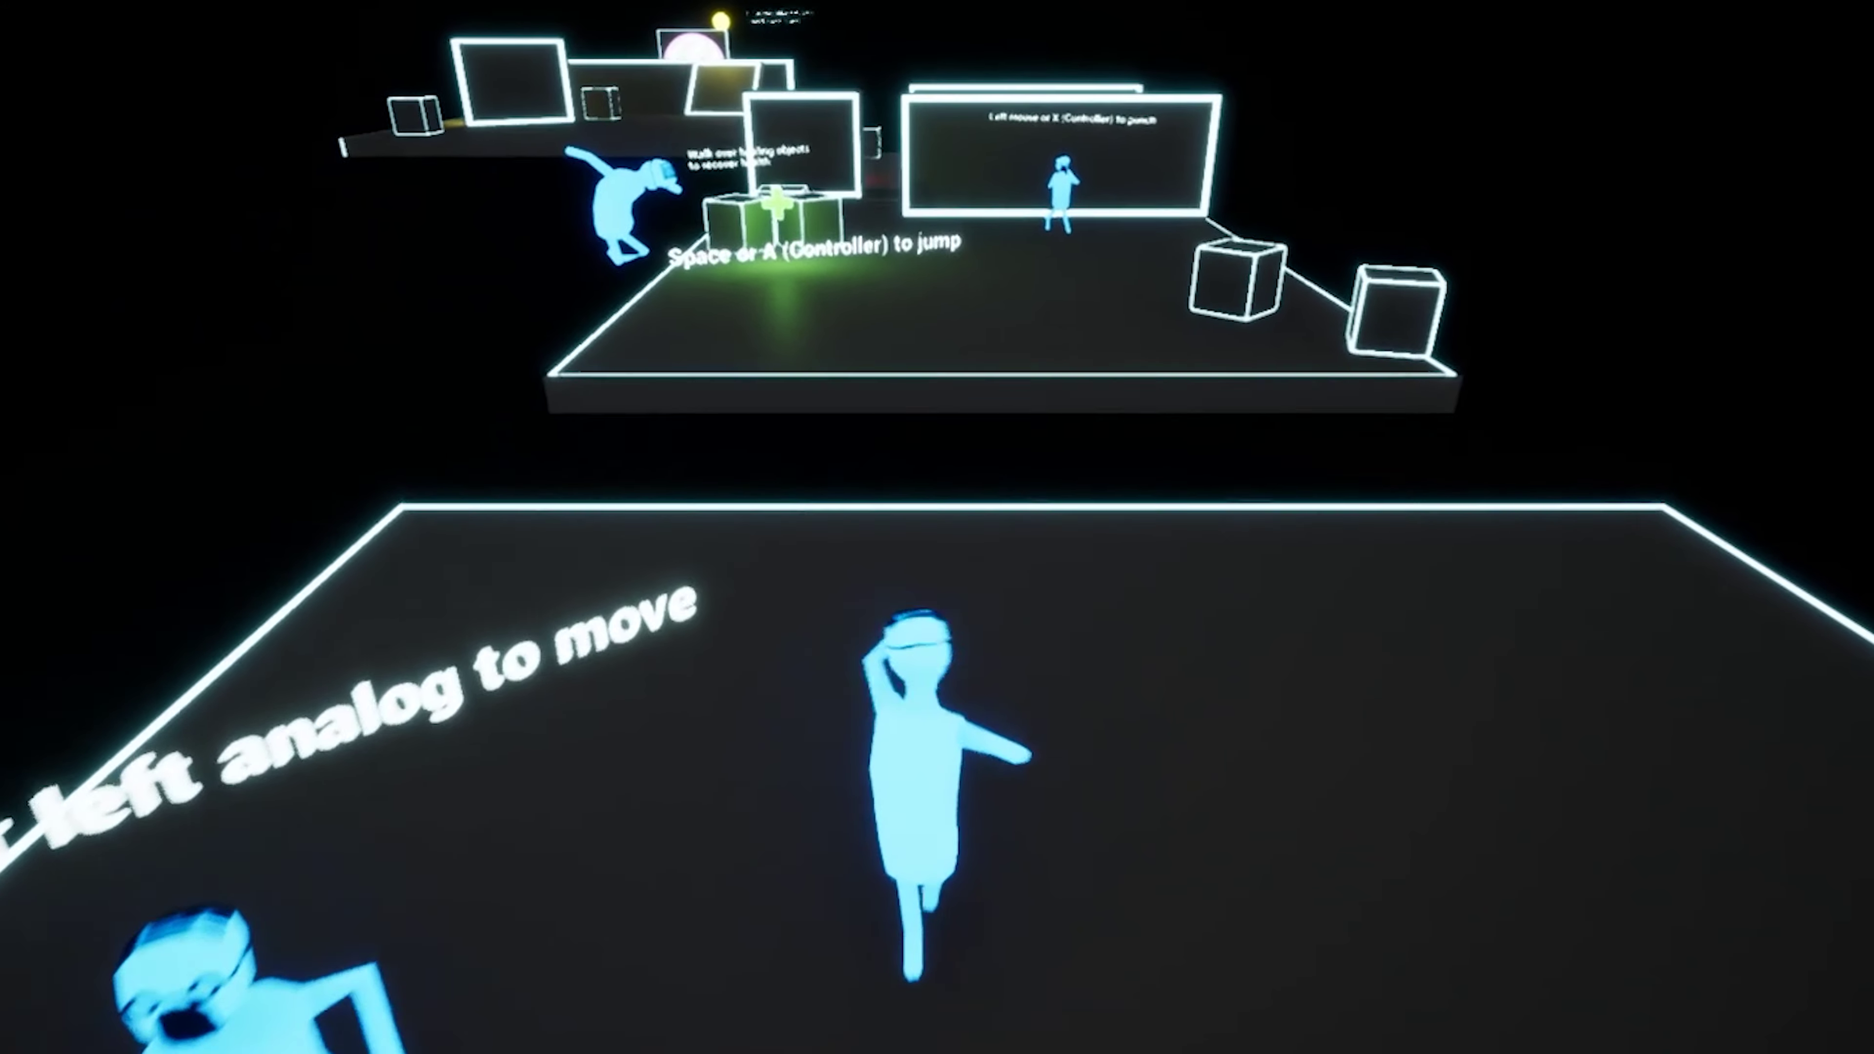
key("w")
key("space")
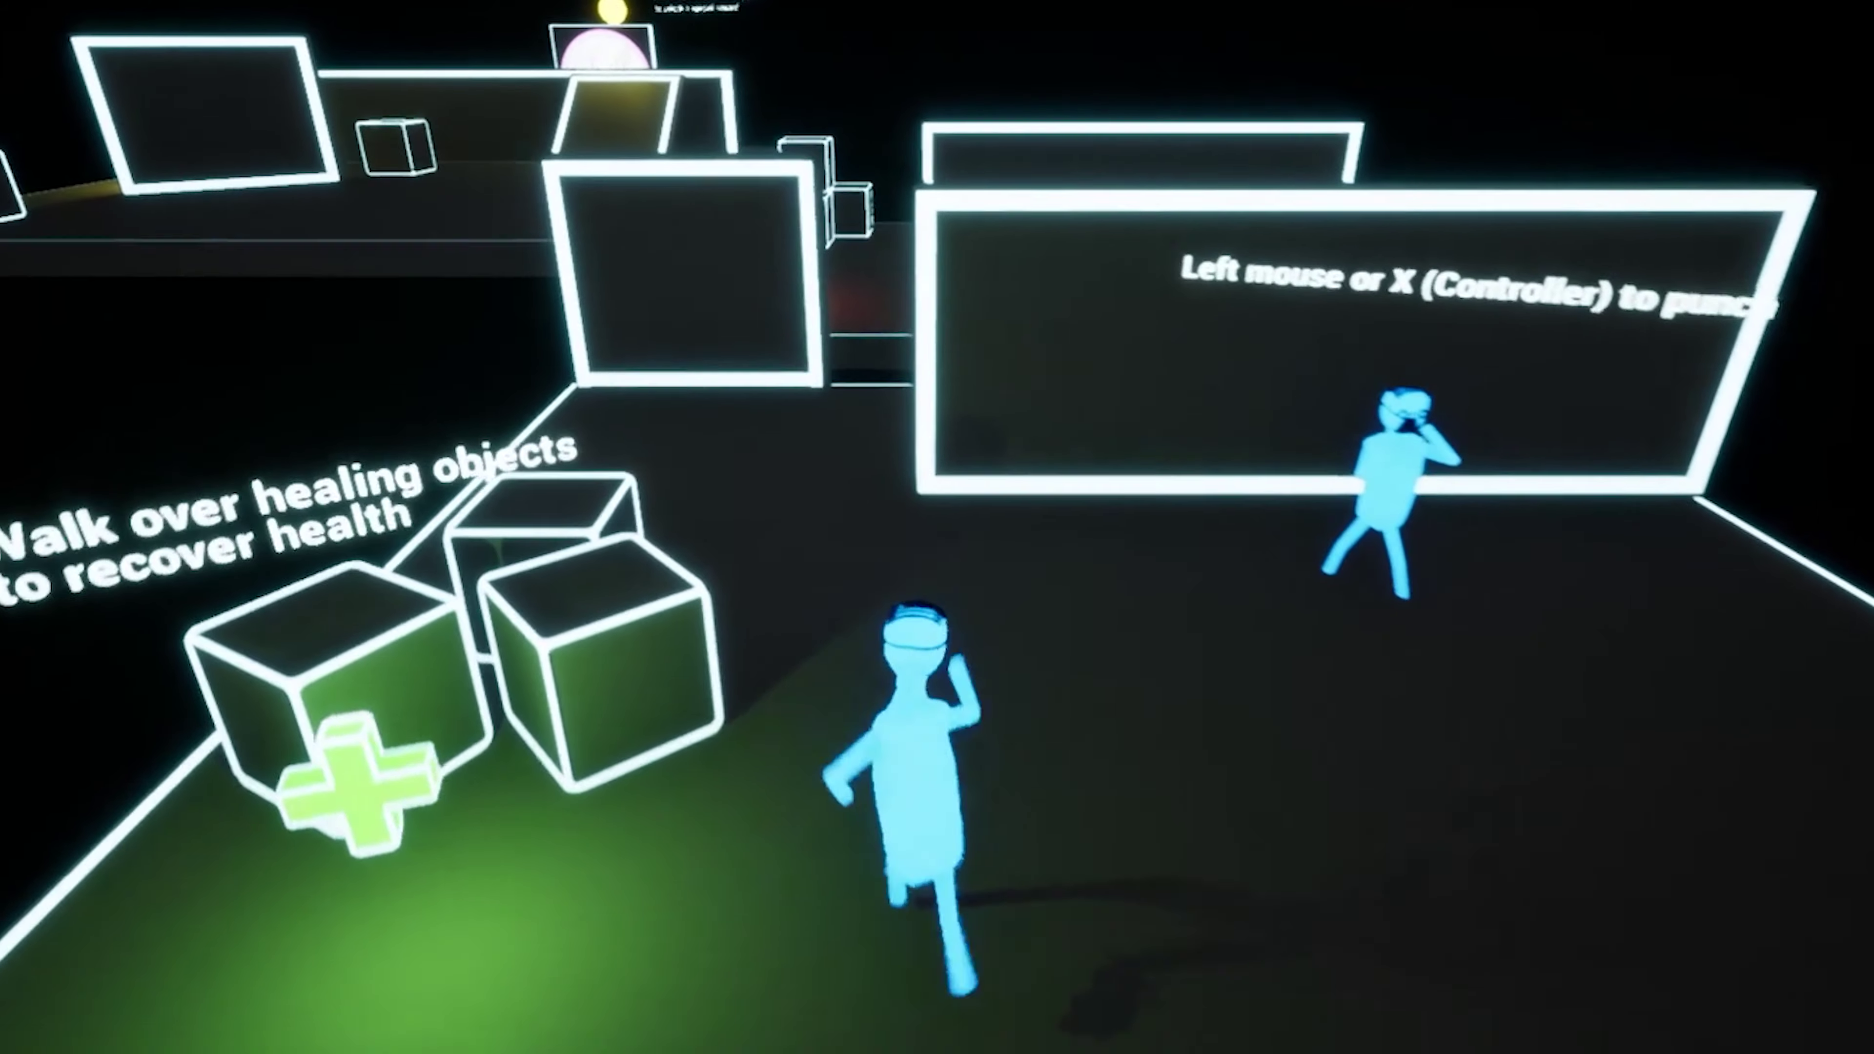
key("w")
key("w")
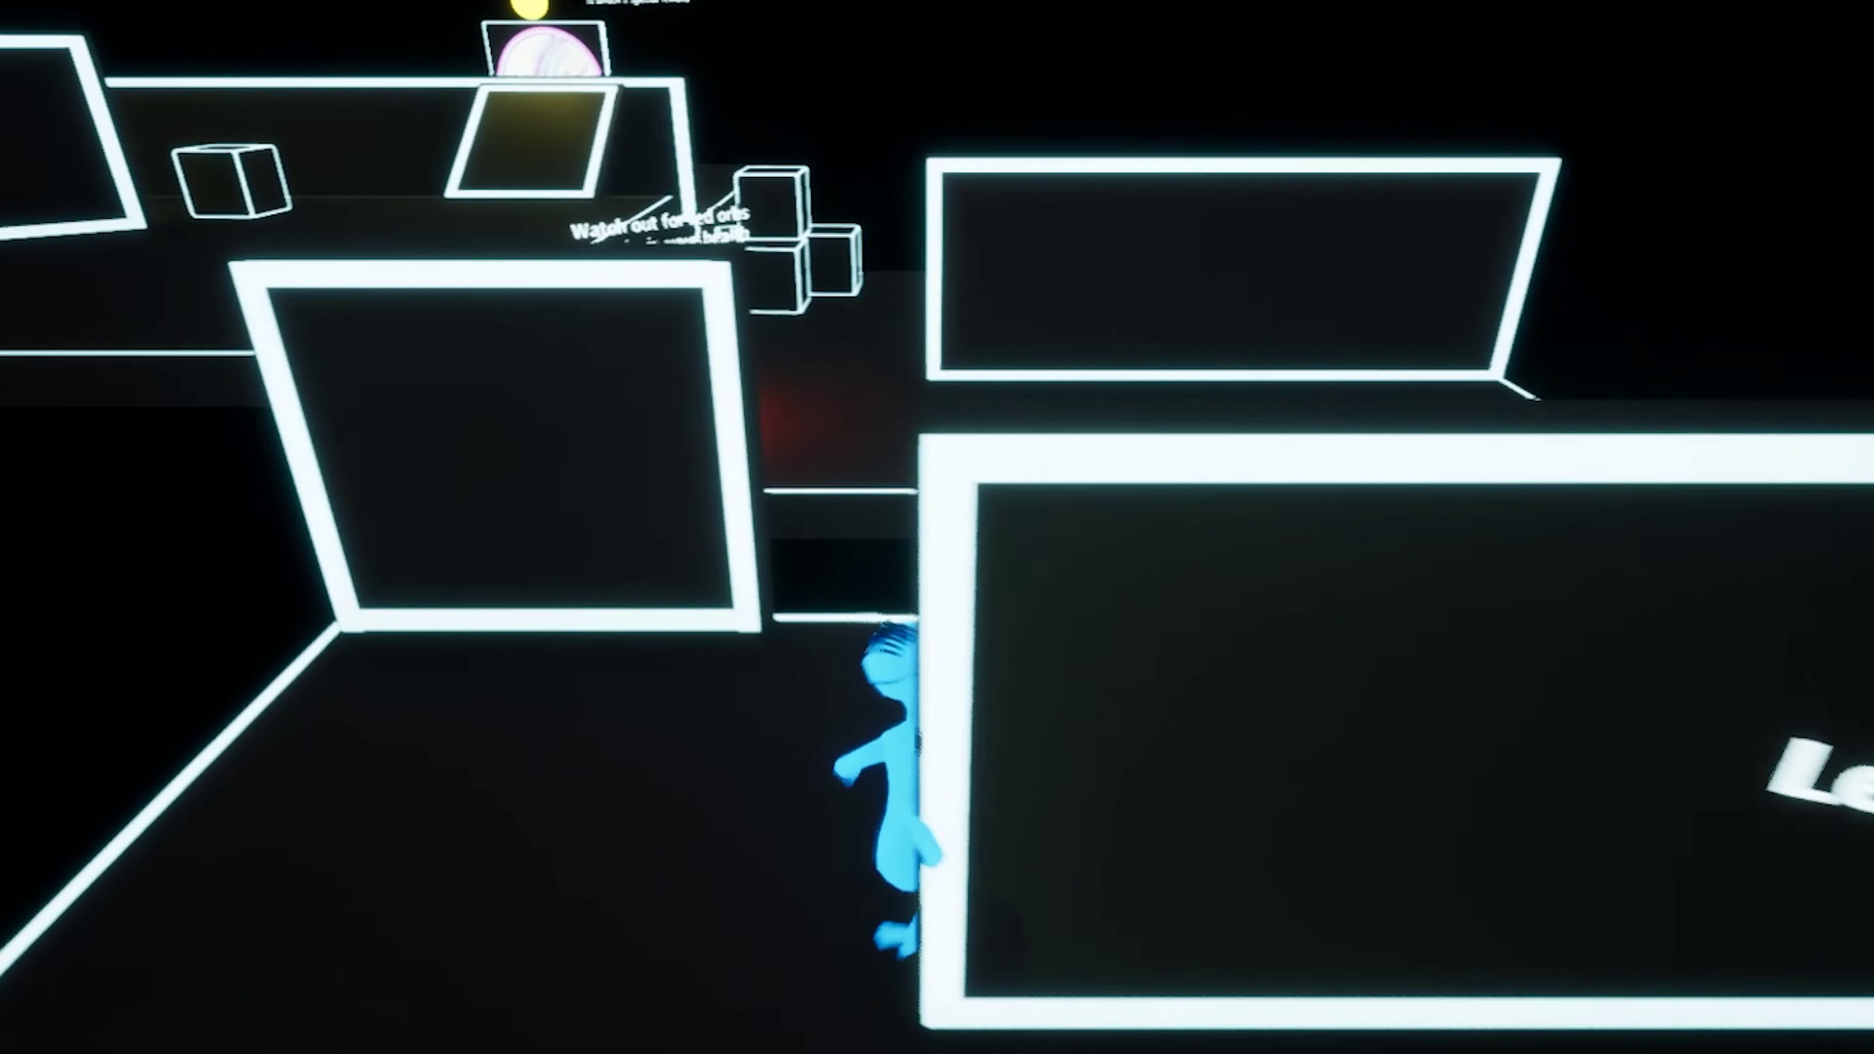
key("w")
key("a")
key("w")
key("s")
key("d")
key("s")
key("d")
key("s")
key("d")
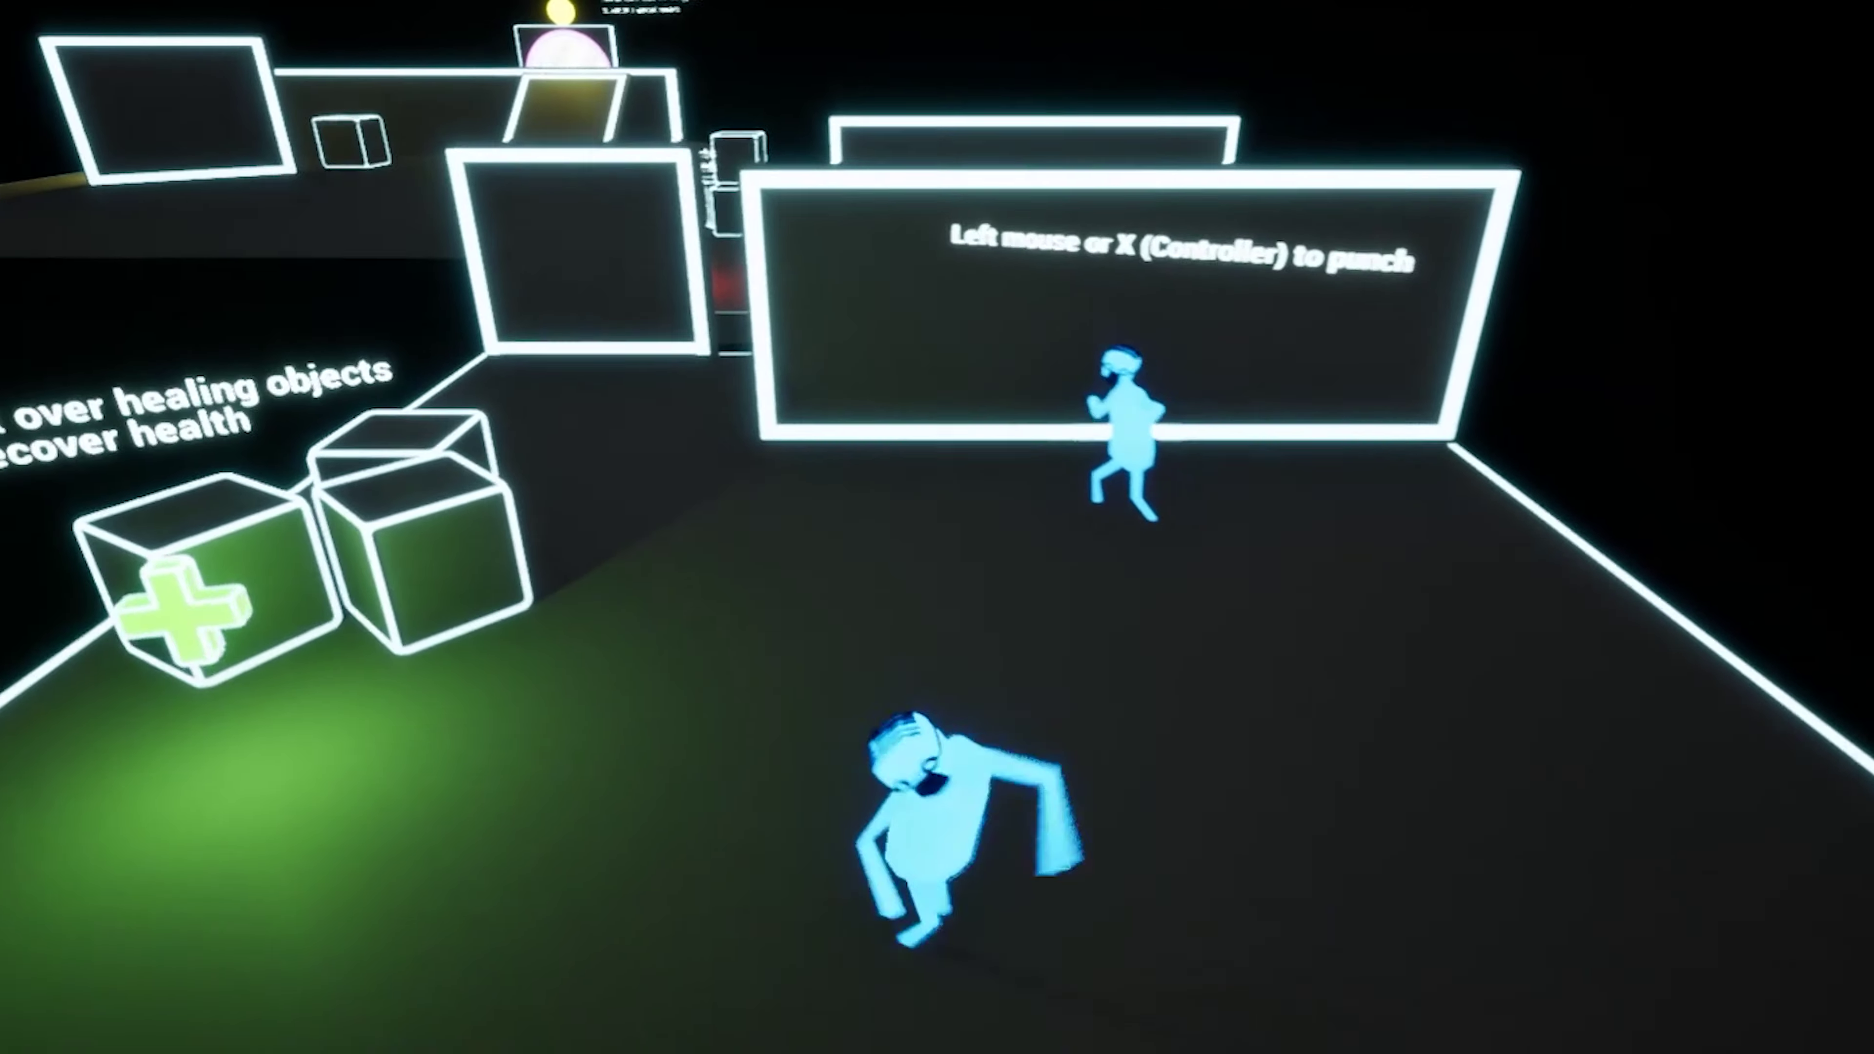
key("w")
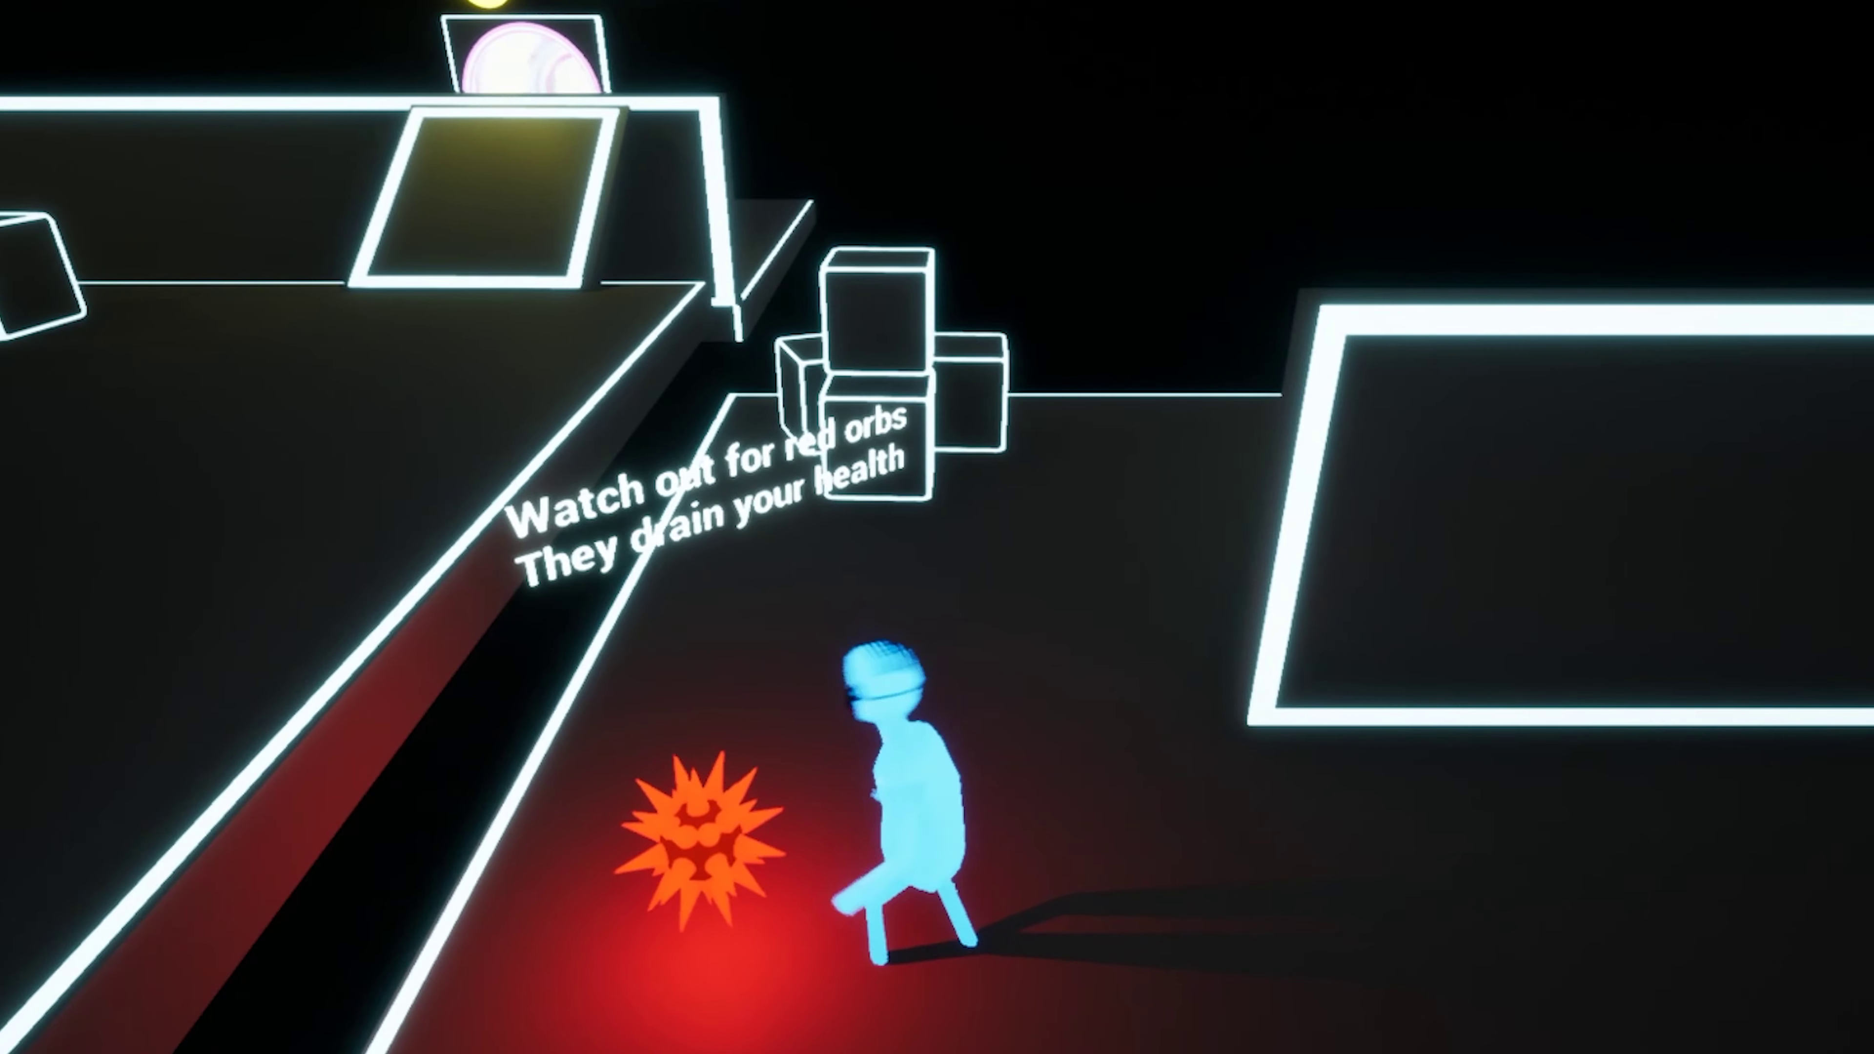
key("a")
key("d")
key("a")
key("s")
key("d")
key("a")
key("w")
key("space")
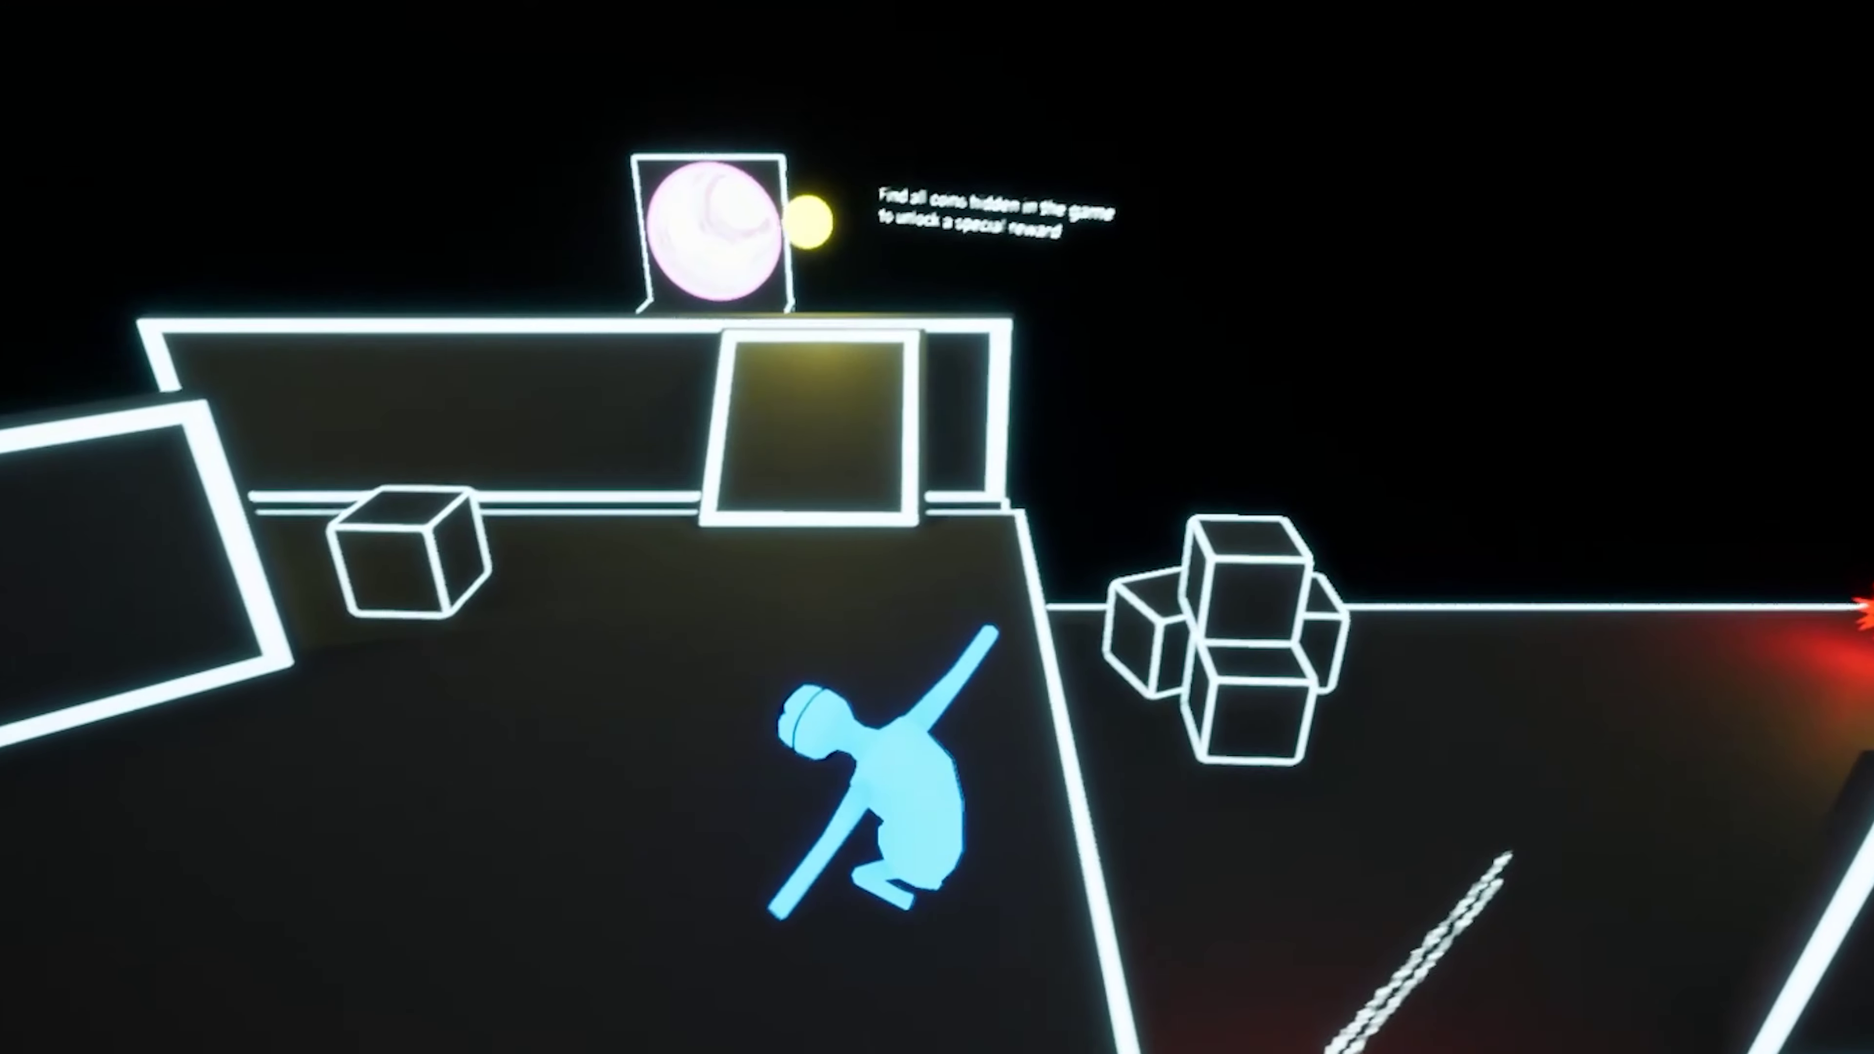
key("w")
key("w")
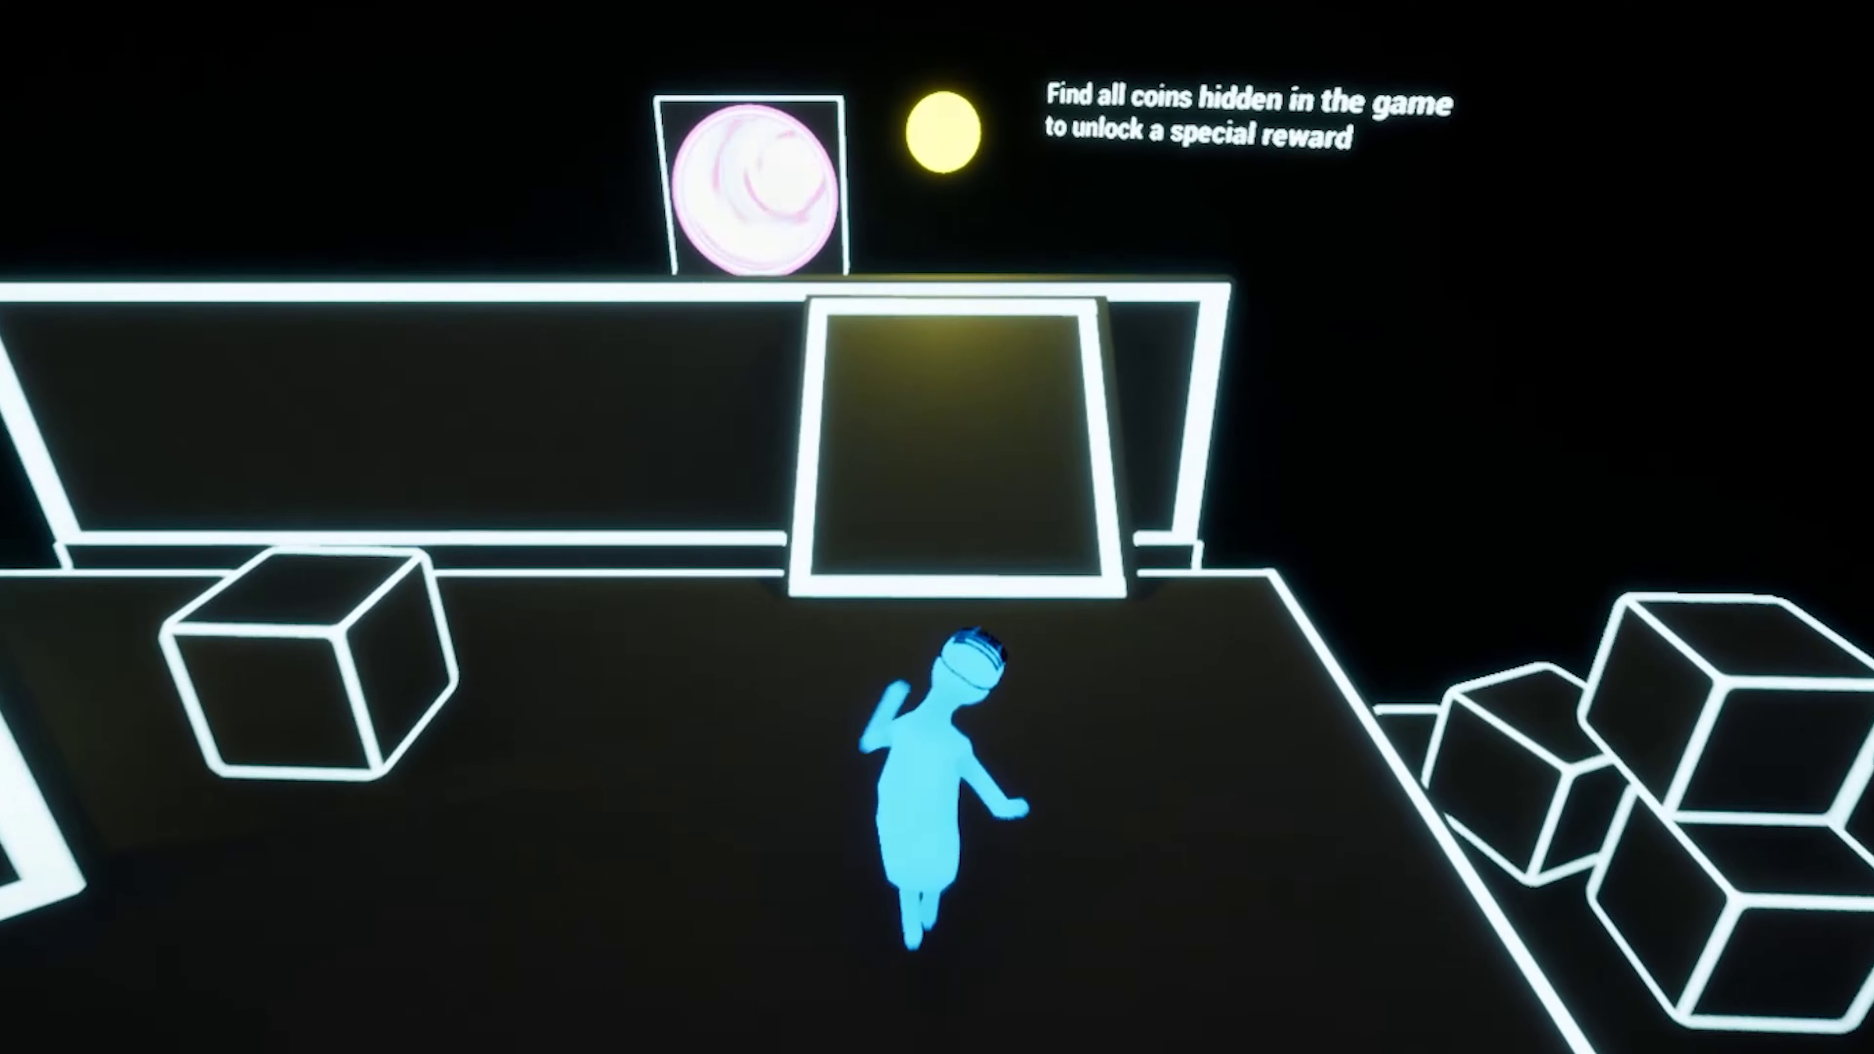
key("w")
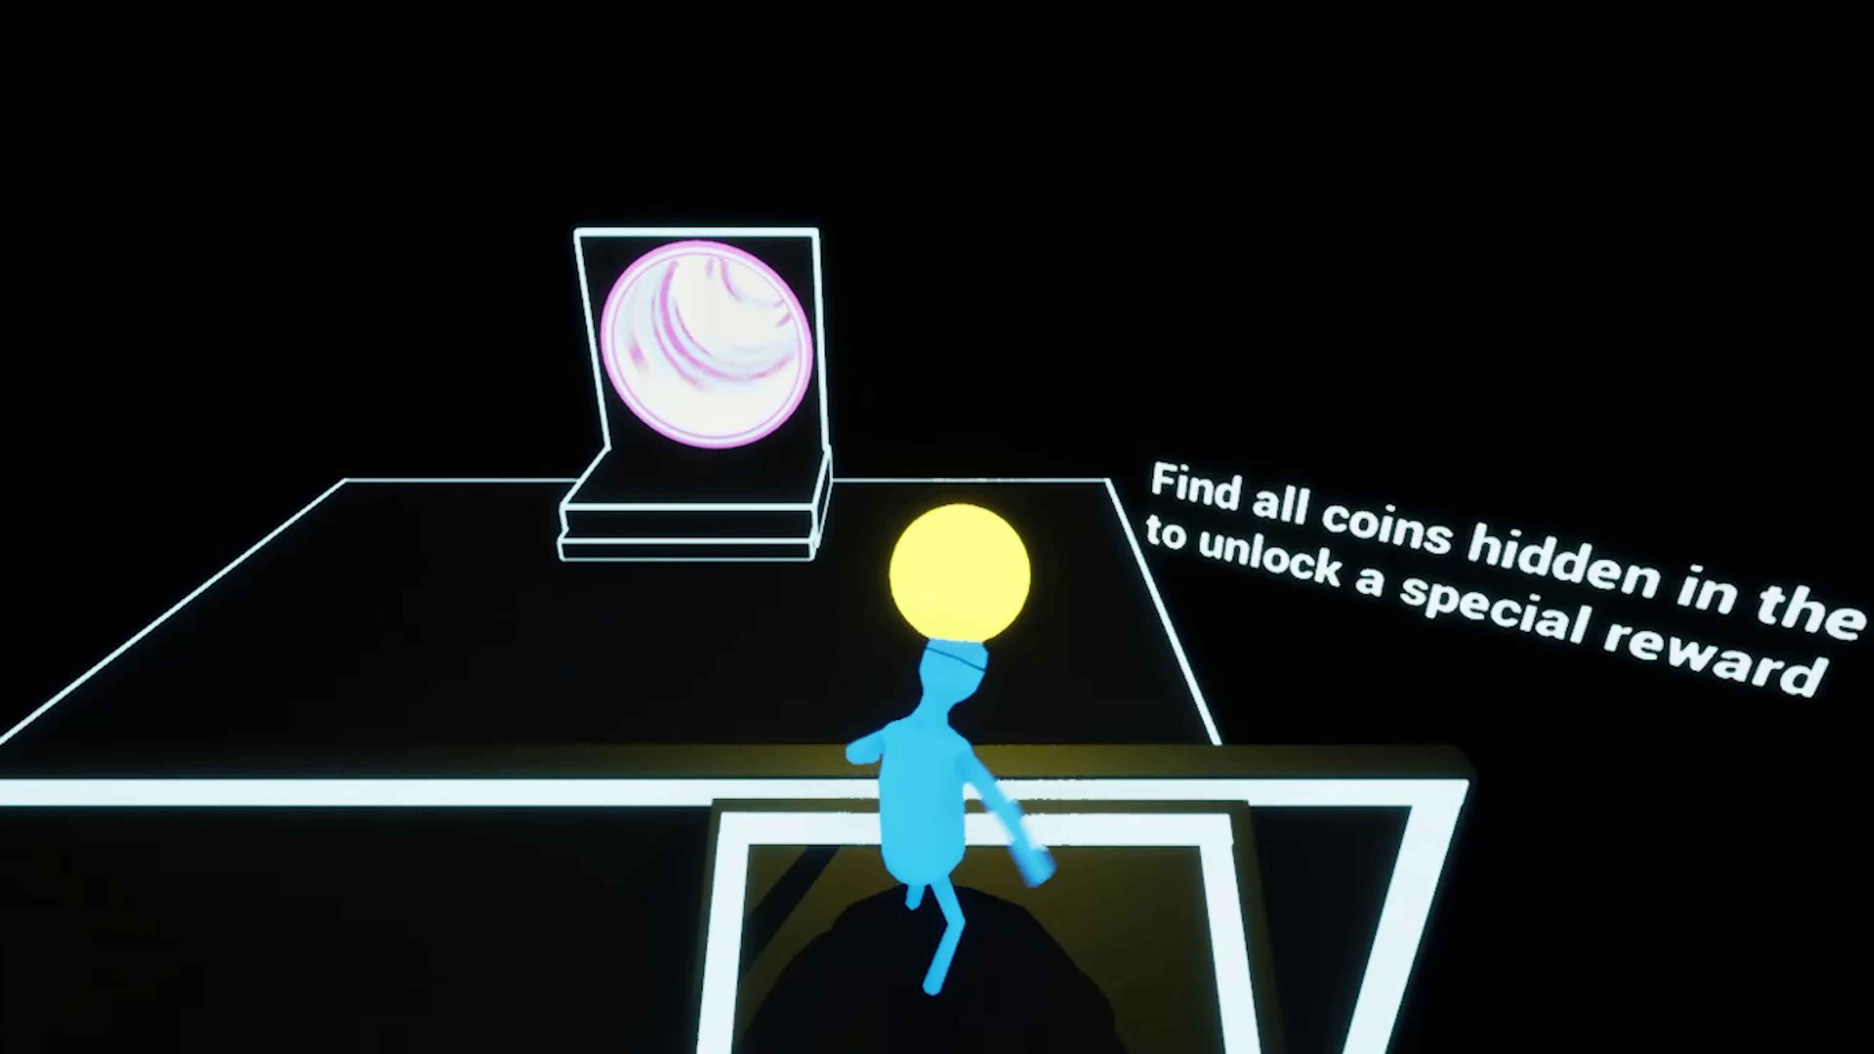
key("w")
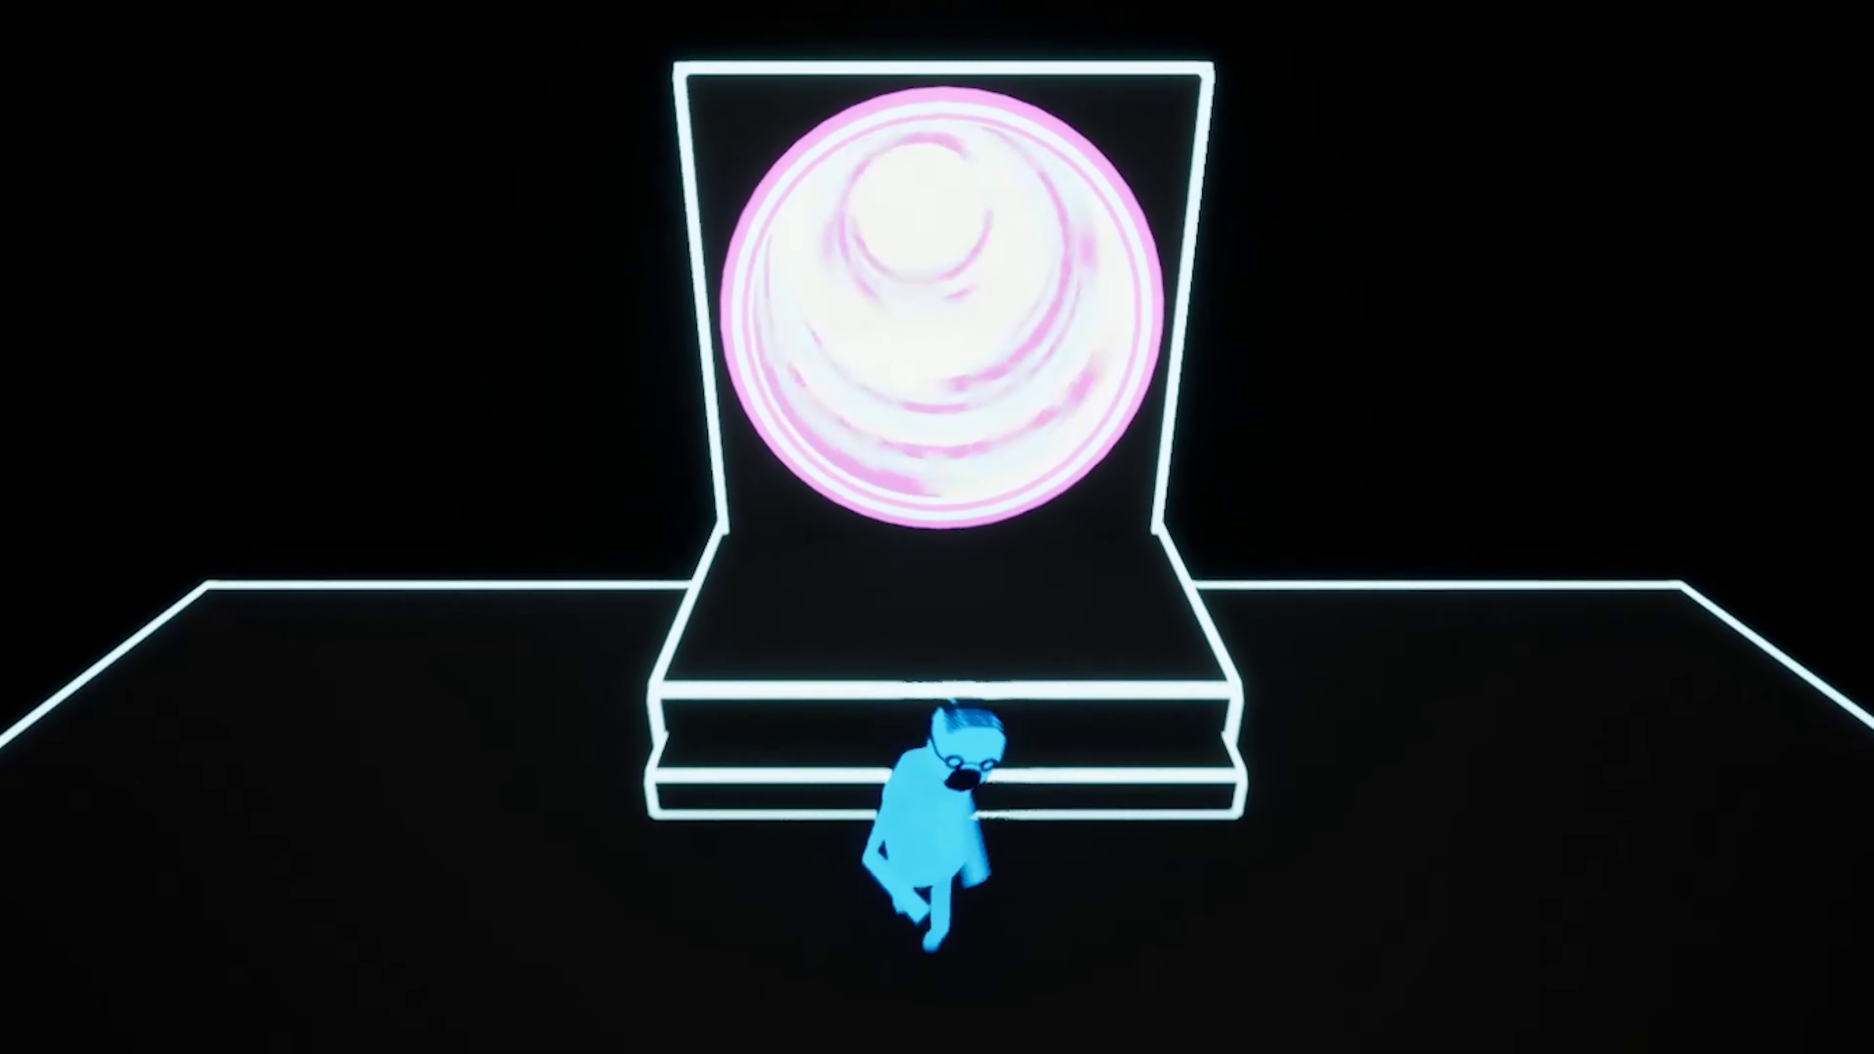
key("a")
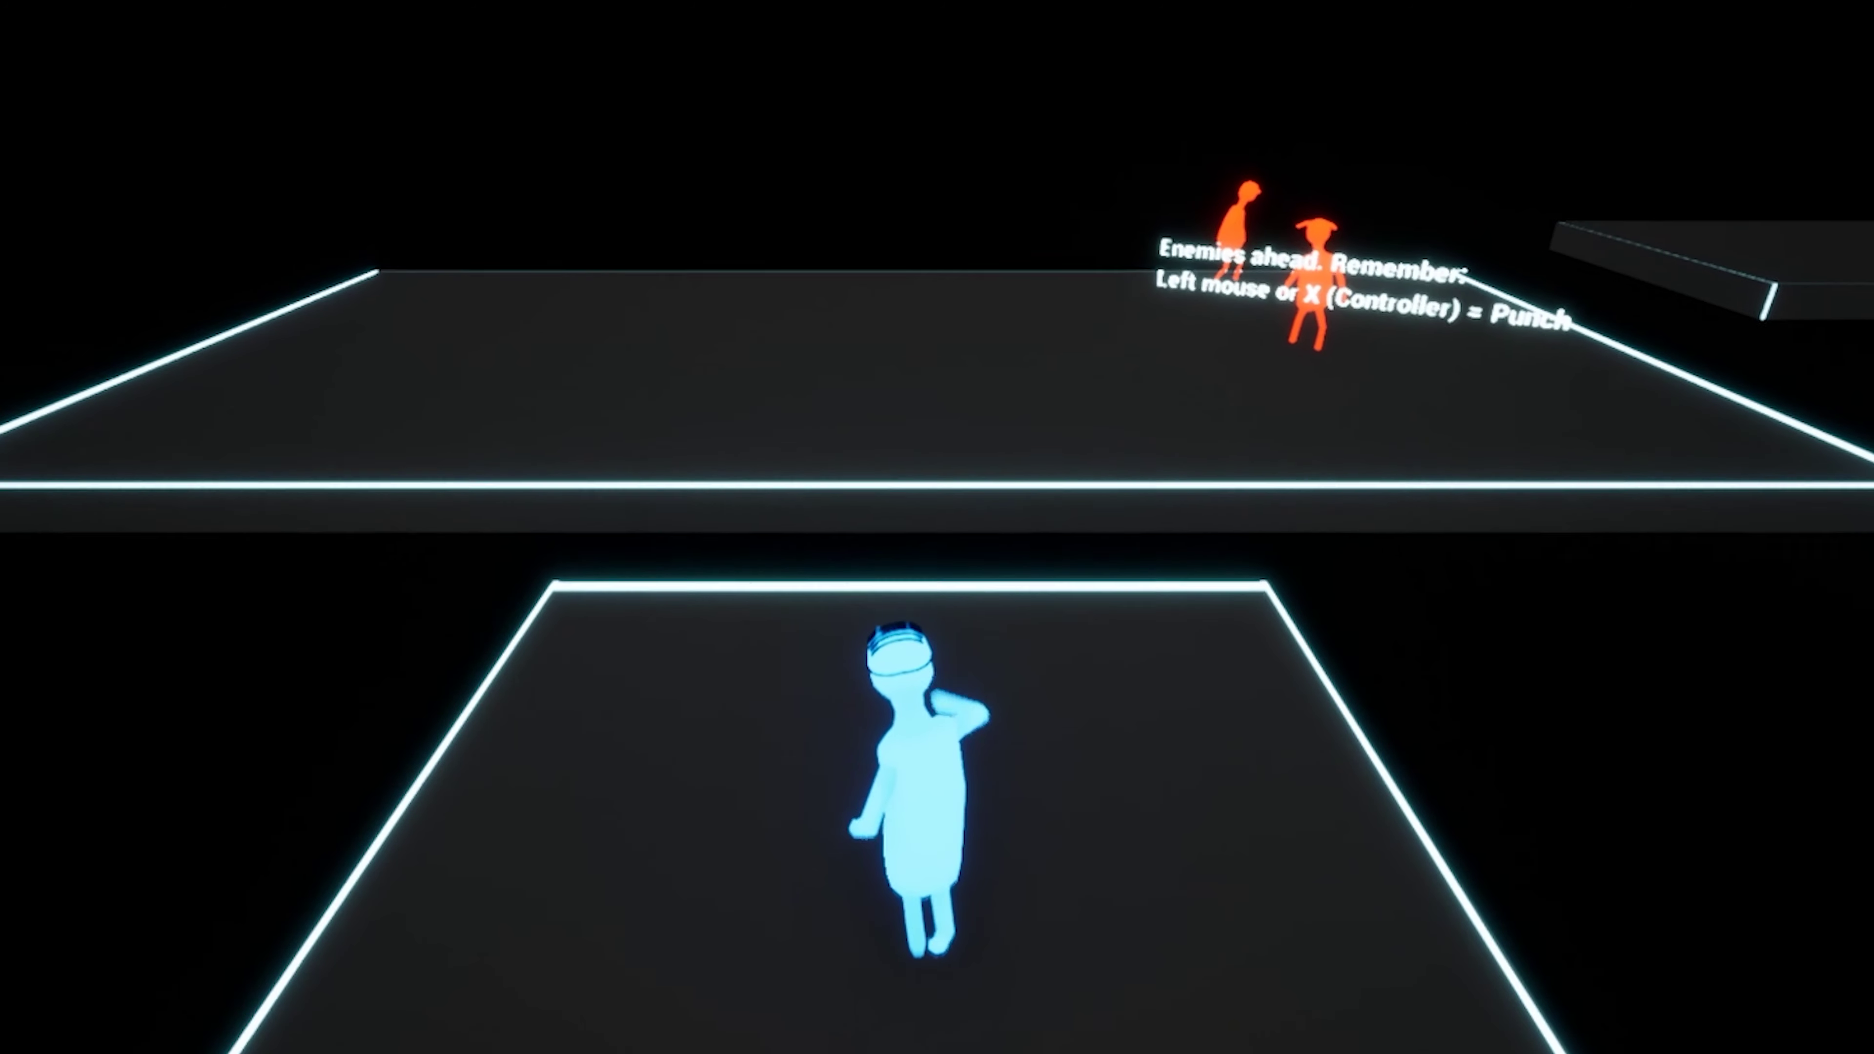
key("w")
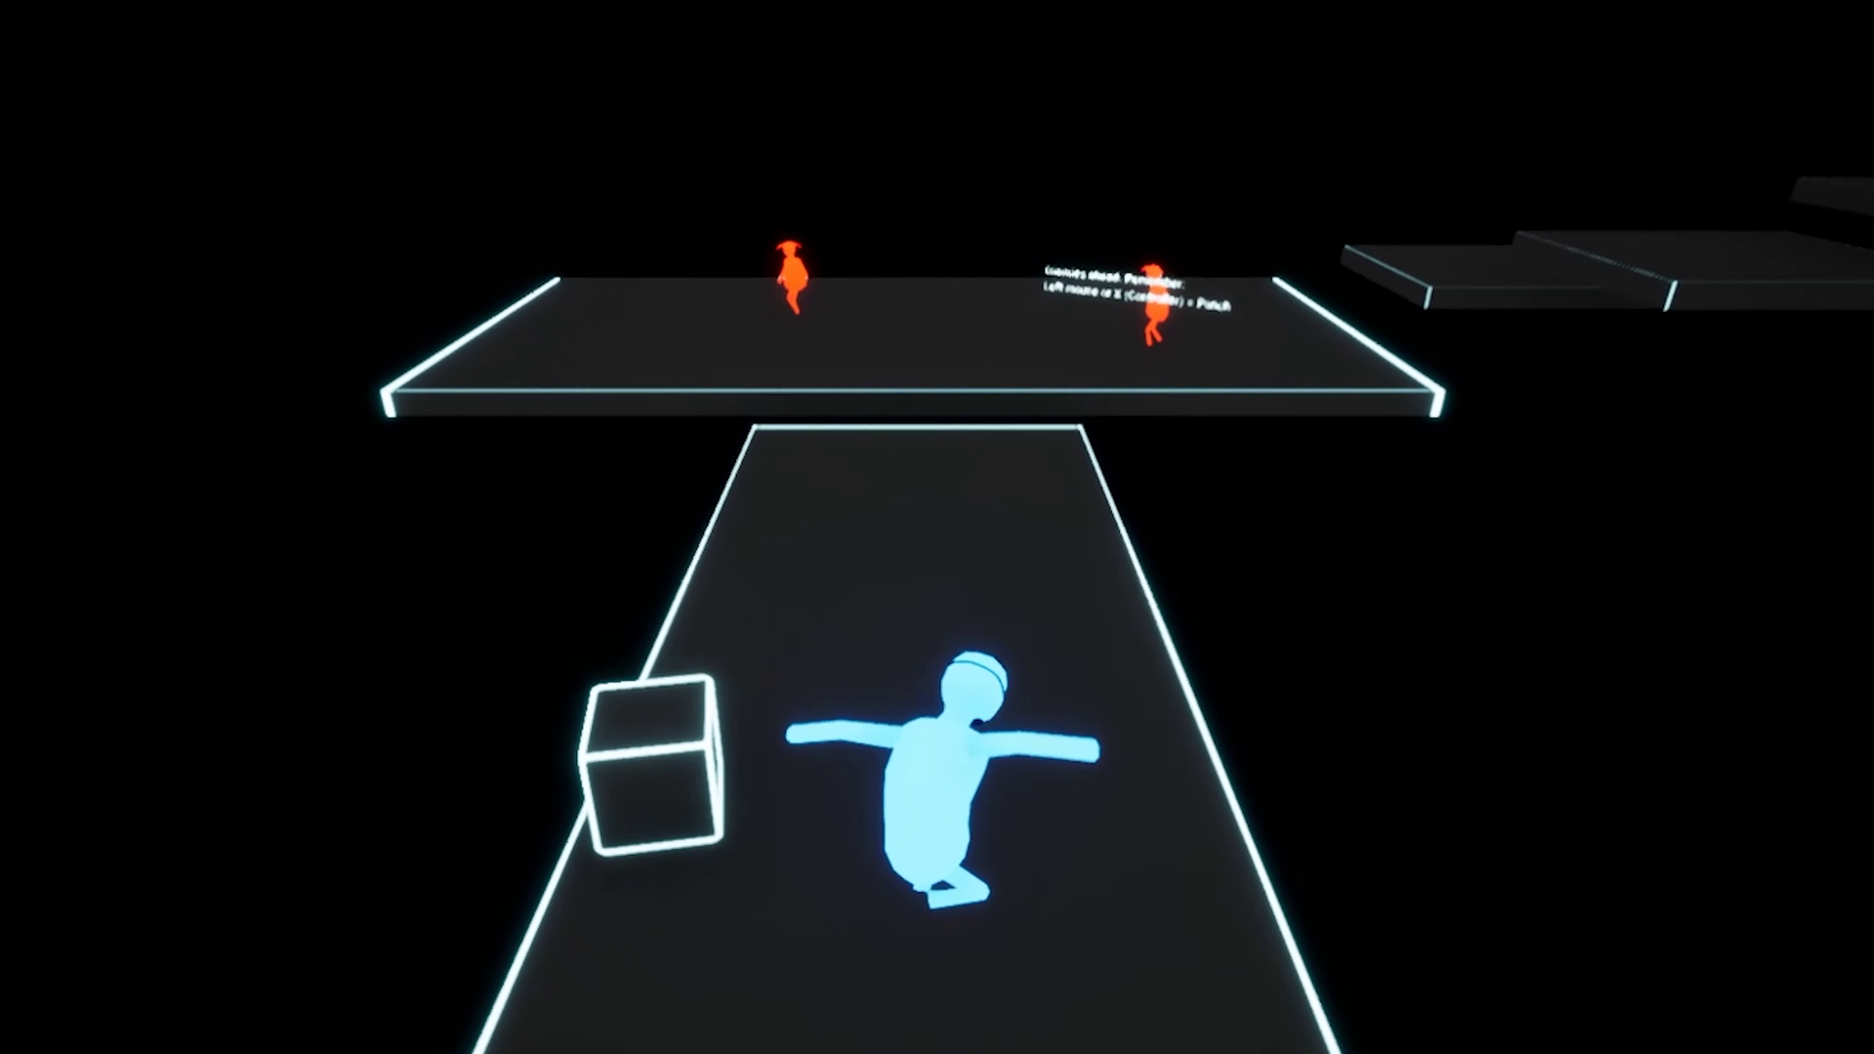
key("w")
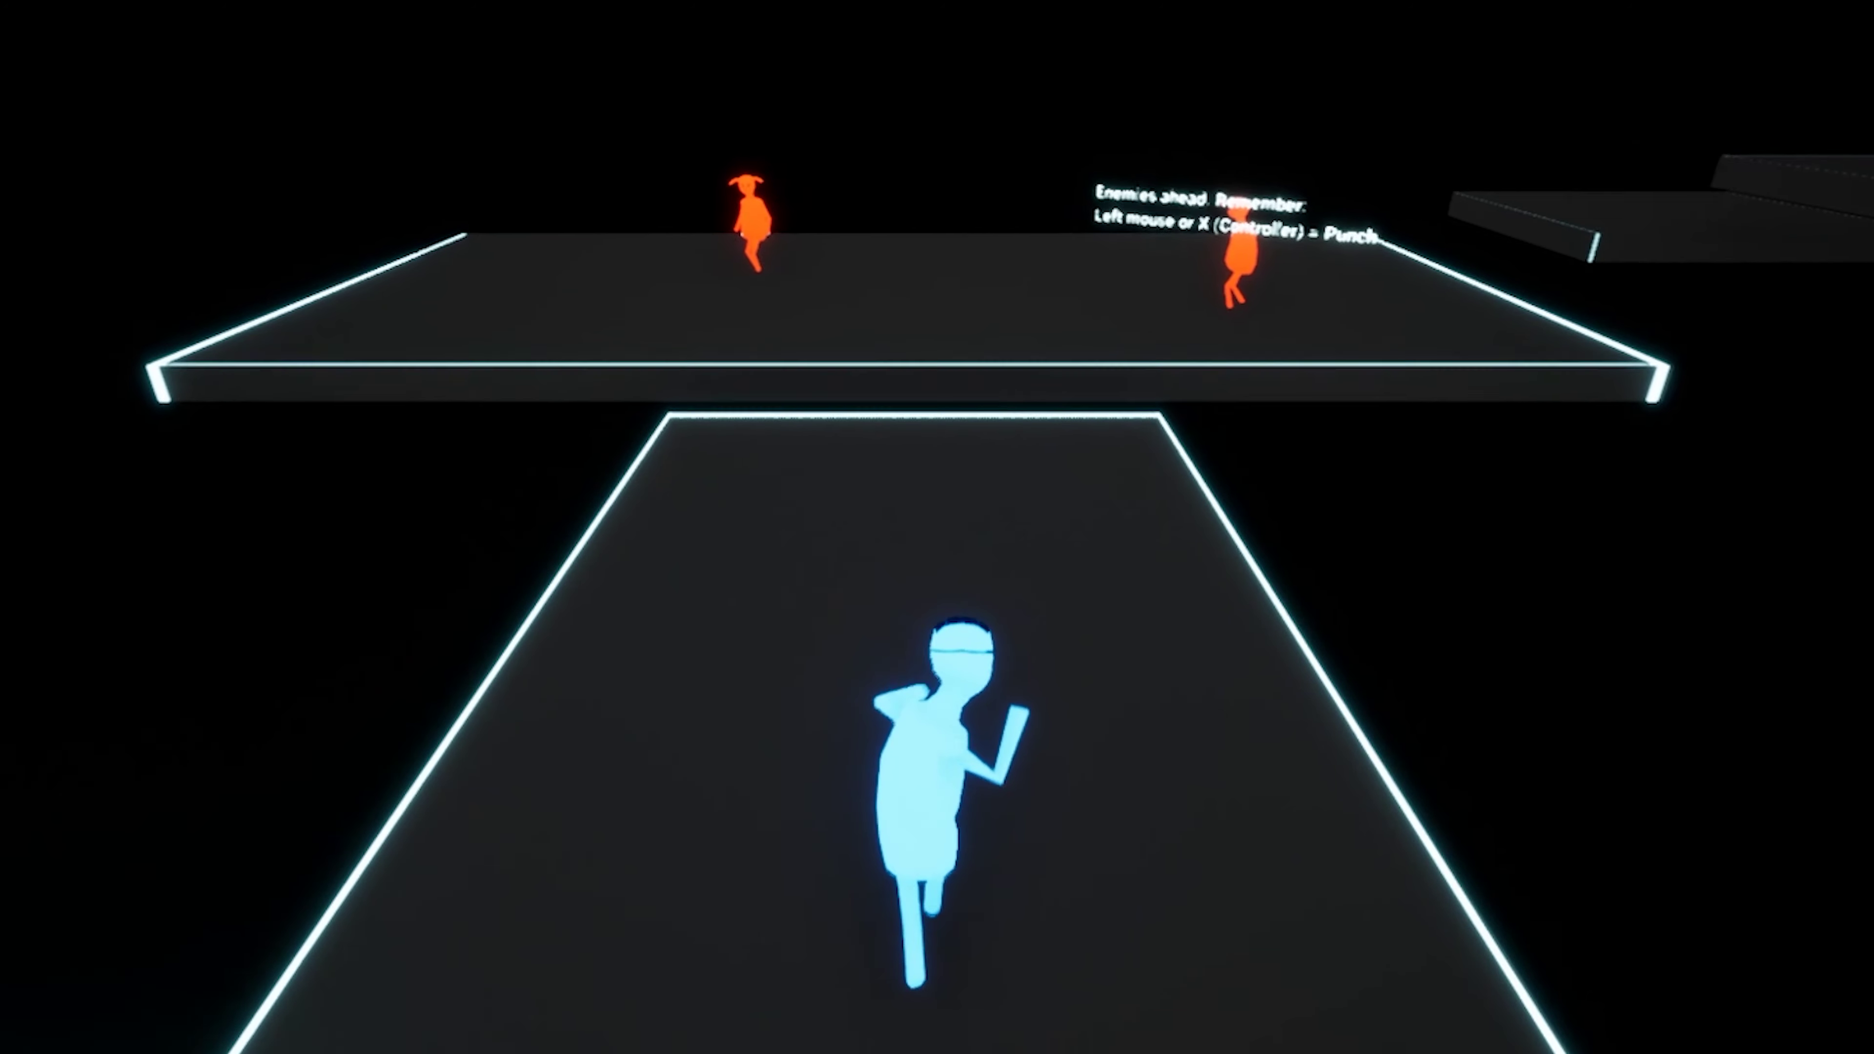
key("w")
key("a")
key("s")
key("w")
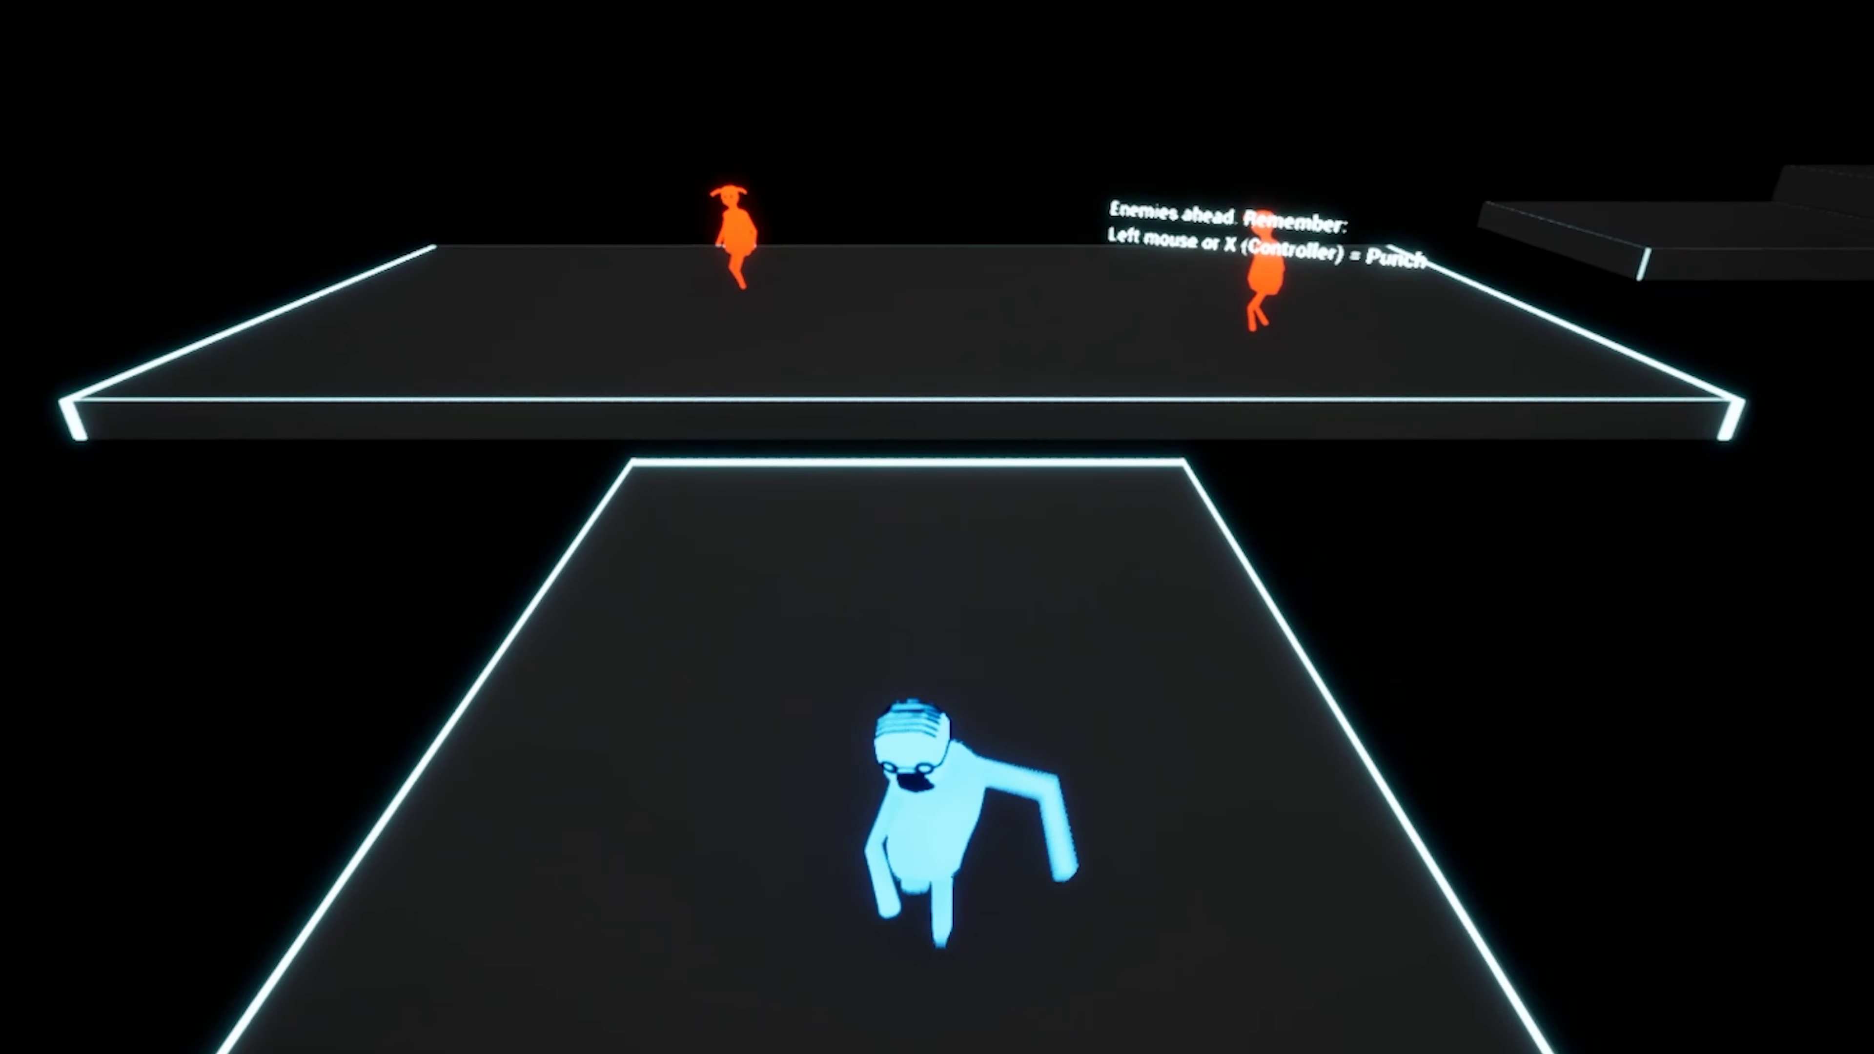
key("s")
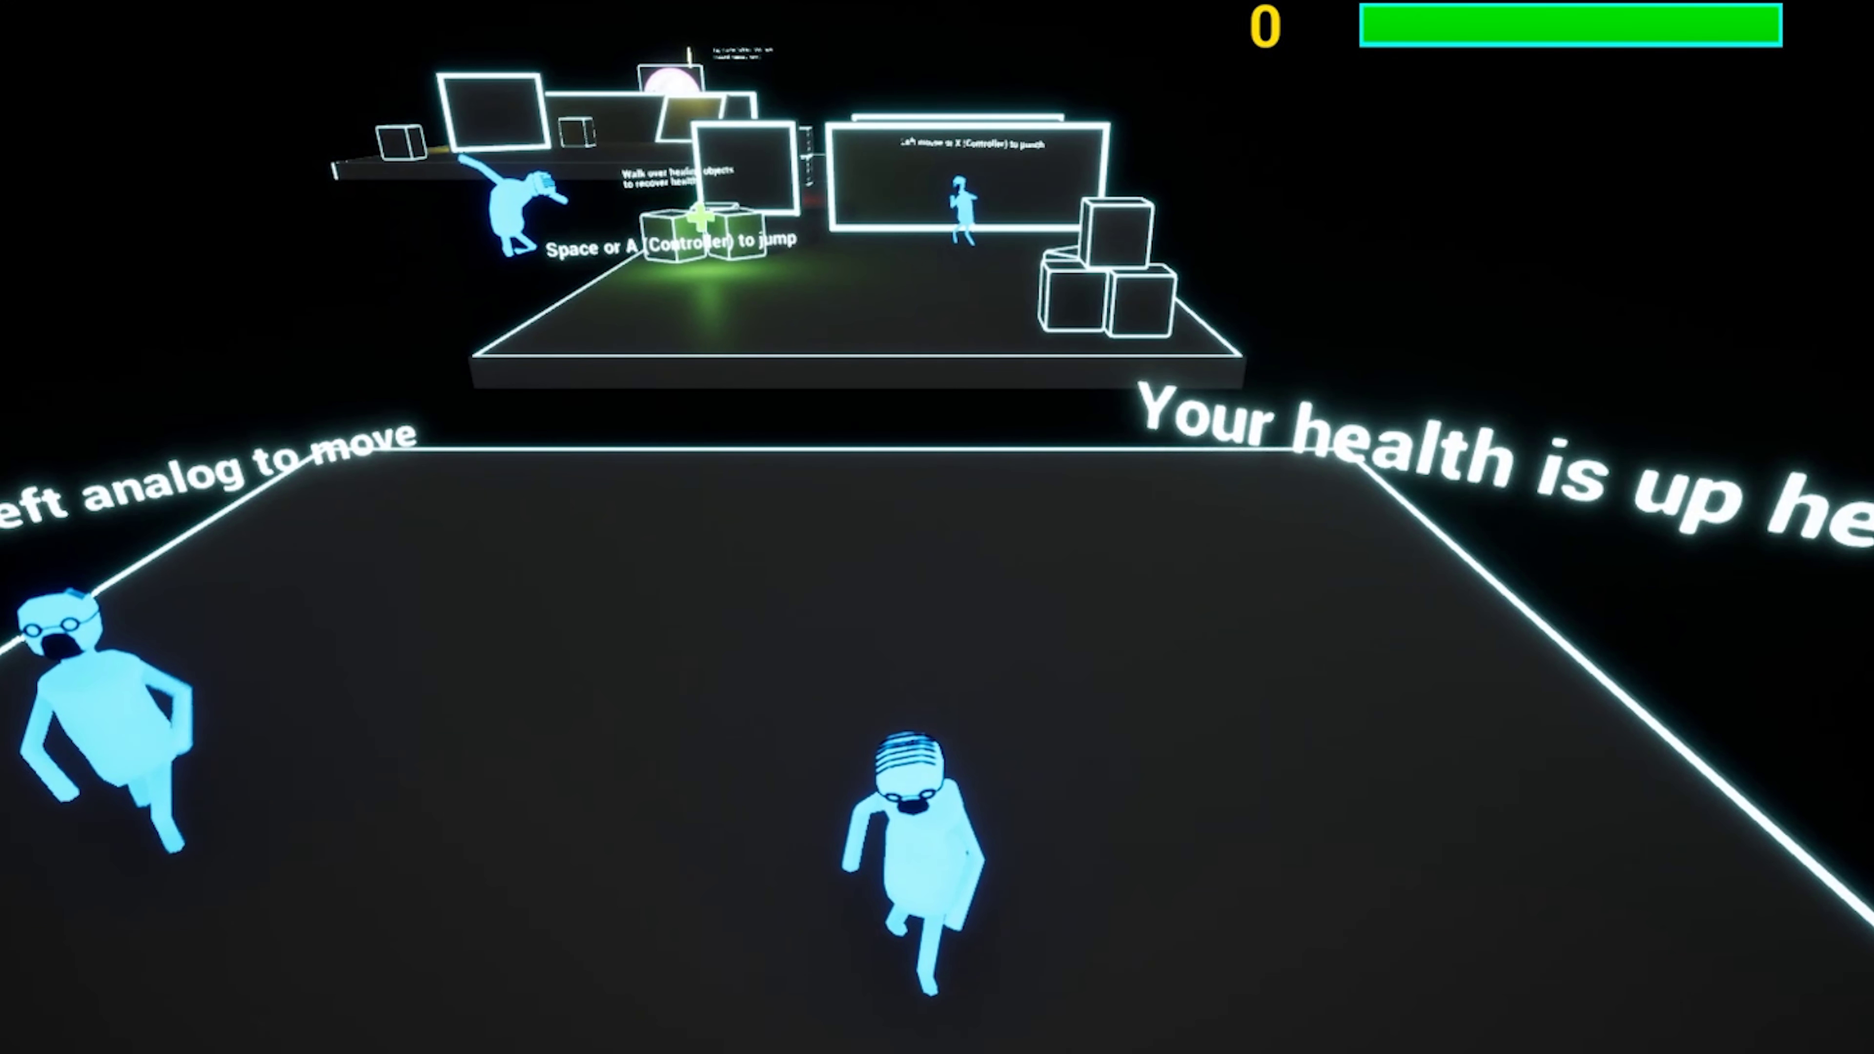
key("w")
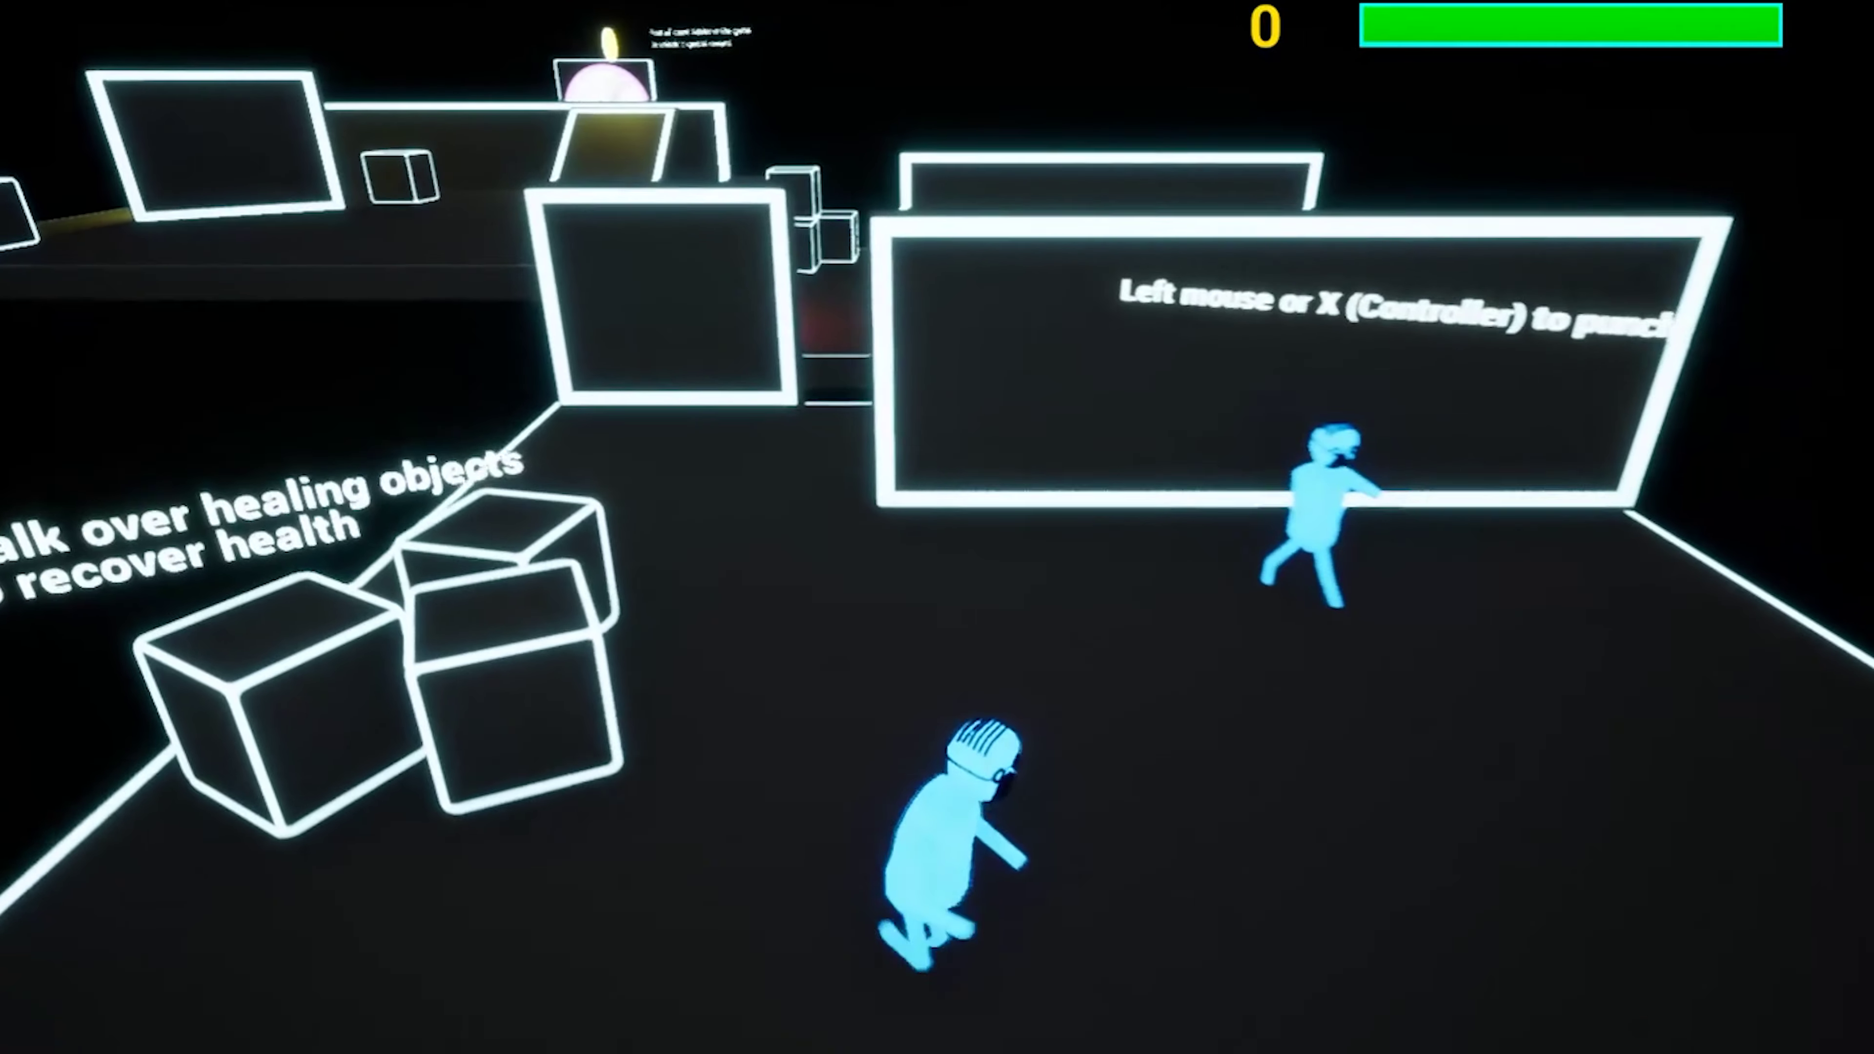
key("s")
key("w")
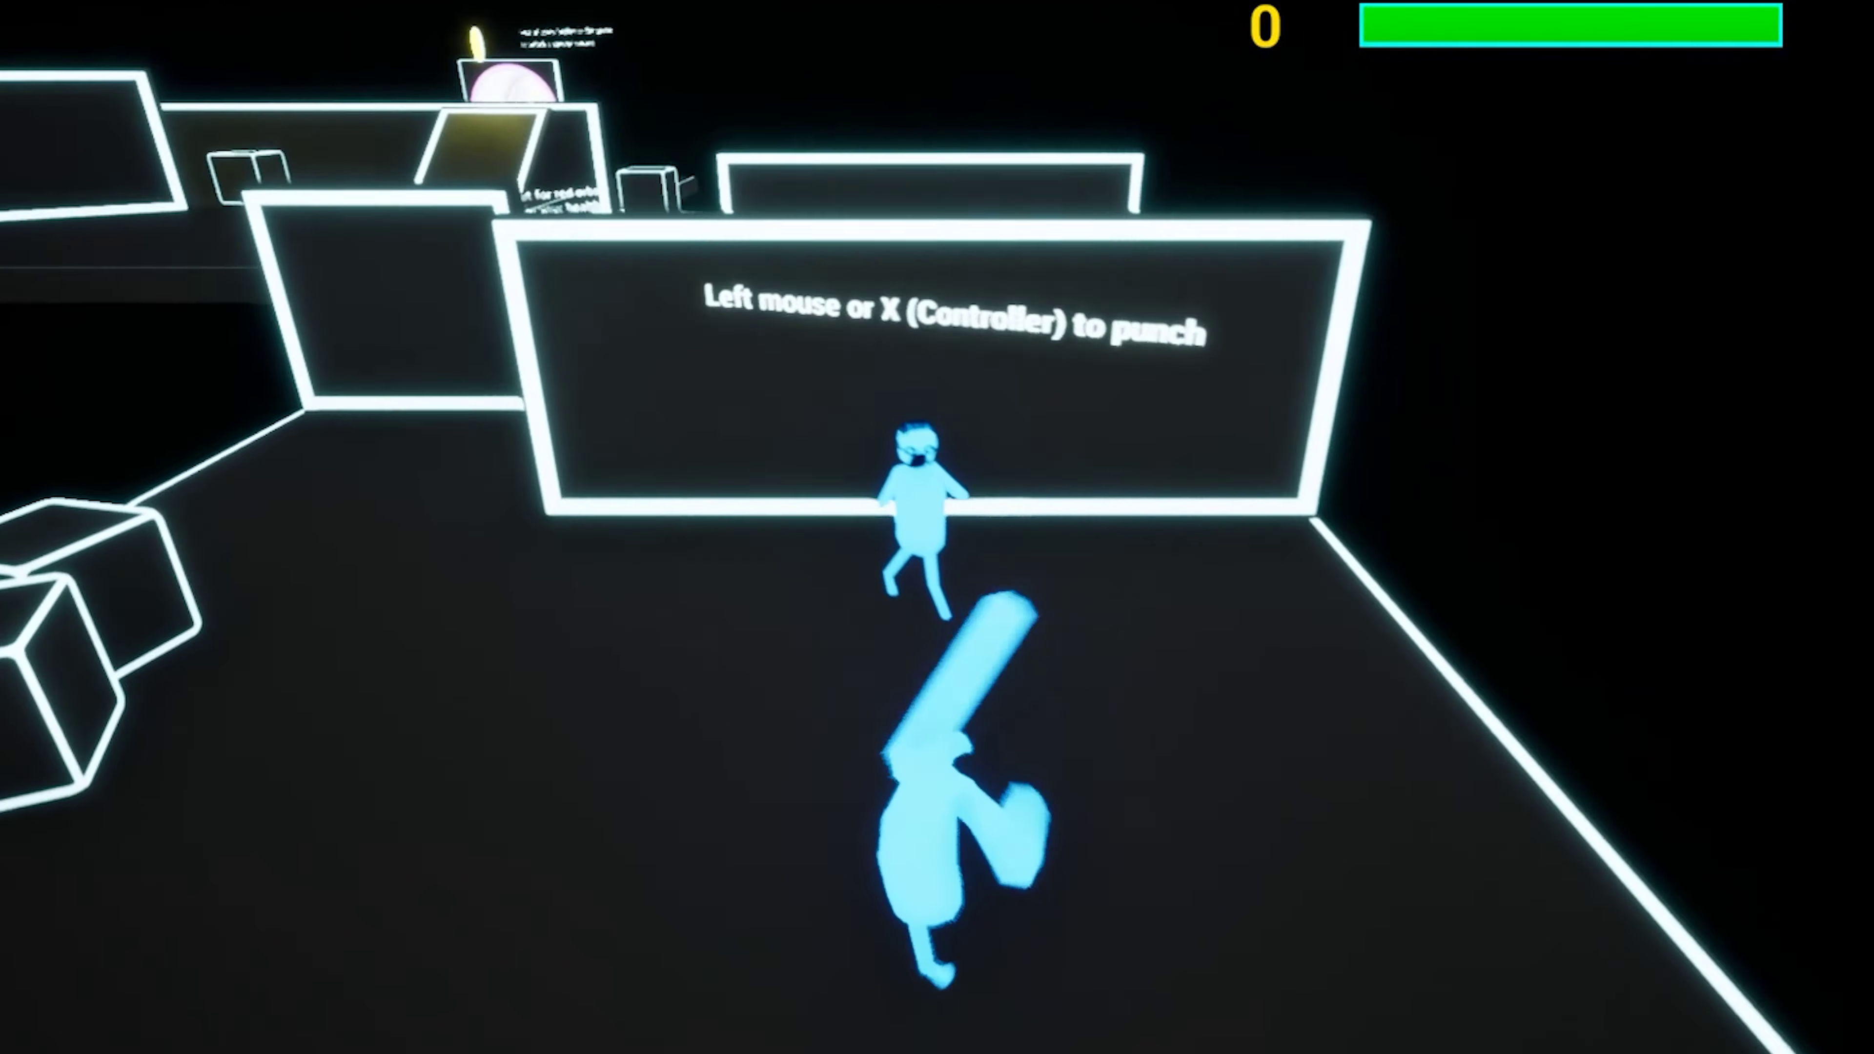
key("w")
key("a")
key("s")
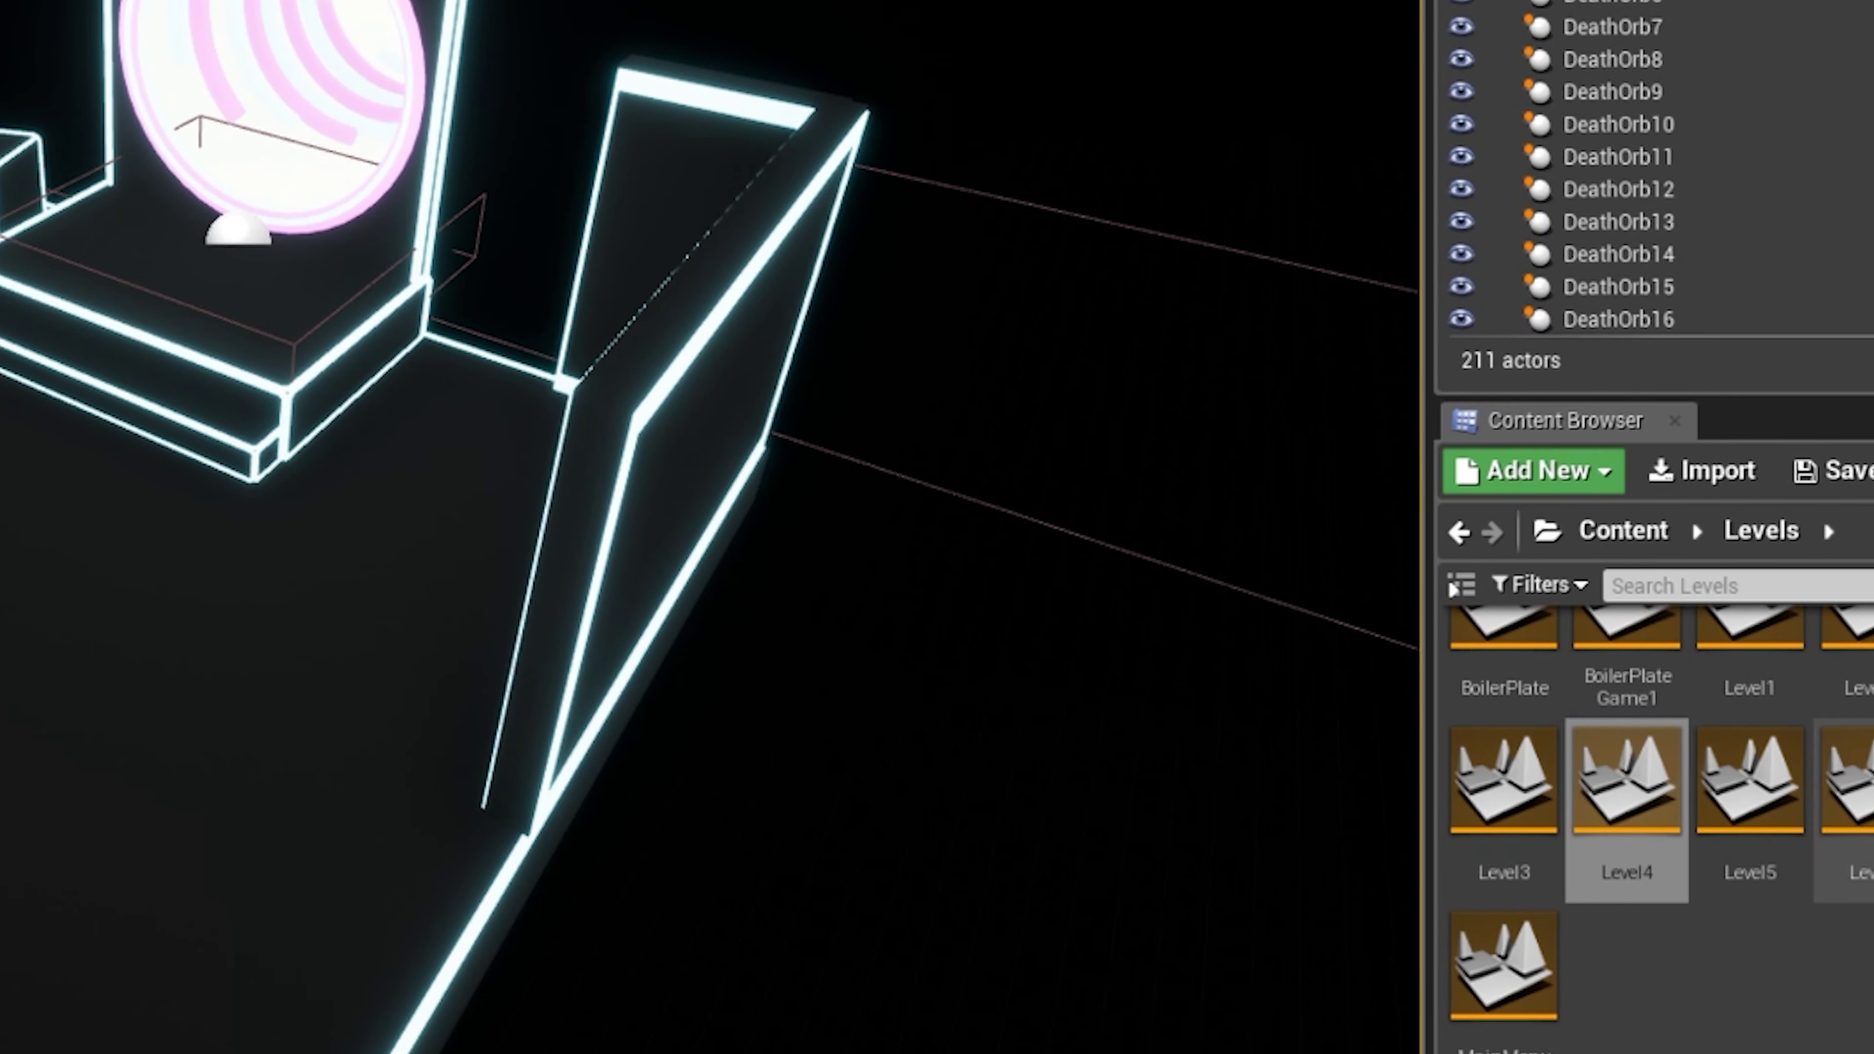
- Fly through the open level to examine its platforms, walls, stacked cubes, death orbs and the exit portal
mouse_move(1198, 705)
right_mouse_down()
mouse_move(833, 705)
mouse_move(701, 680)
mouse_move(436, 701)
mouse_move(310, 680)
mouse_move(516, 723)
mouse_move(686, 716)
mouse_move(701, 605)
mouse_move(679, 620)
mouse_move(1203, 718)
right_mouse_up()
key("s")
key("s")
key("w")
key("s")
key("w")
key("w")
right_click_drag(708, 527, 745, 546)
key("s")
right_click_drag(1202, 718, 1202, 718)
right_click_drag(709, 527, 664, 664)
key("w")
- Examine Level7 from several angles, including its portal, coin, spiked orbs, enemies and green healing pickups
right_click_drag(438, 775, 214, 664)
right_click_drag(1203, 717, 1202, 717)
right_click_drag(708, 527, 1226, 527)
right_click_drag(435, 958, 435, 958)
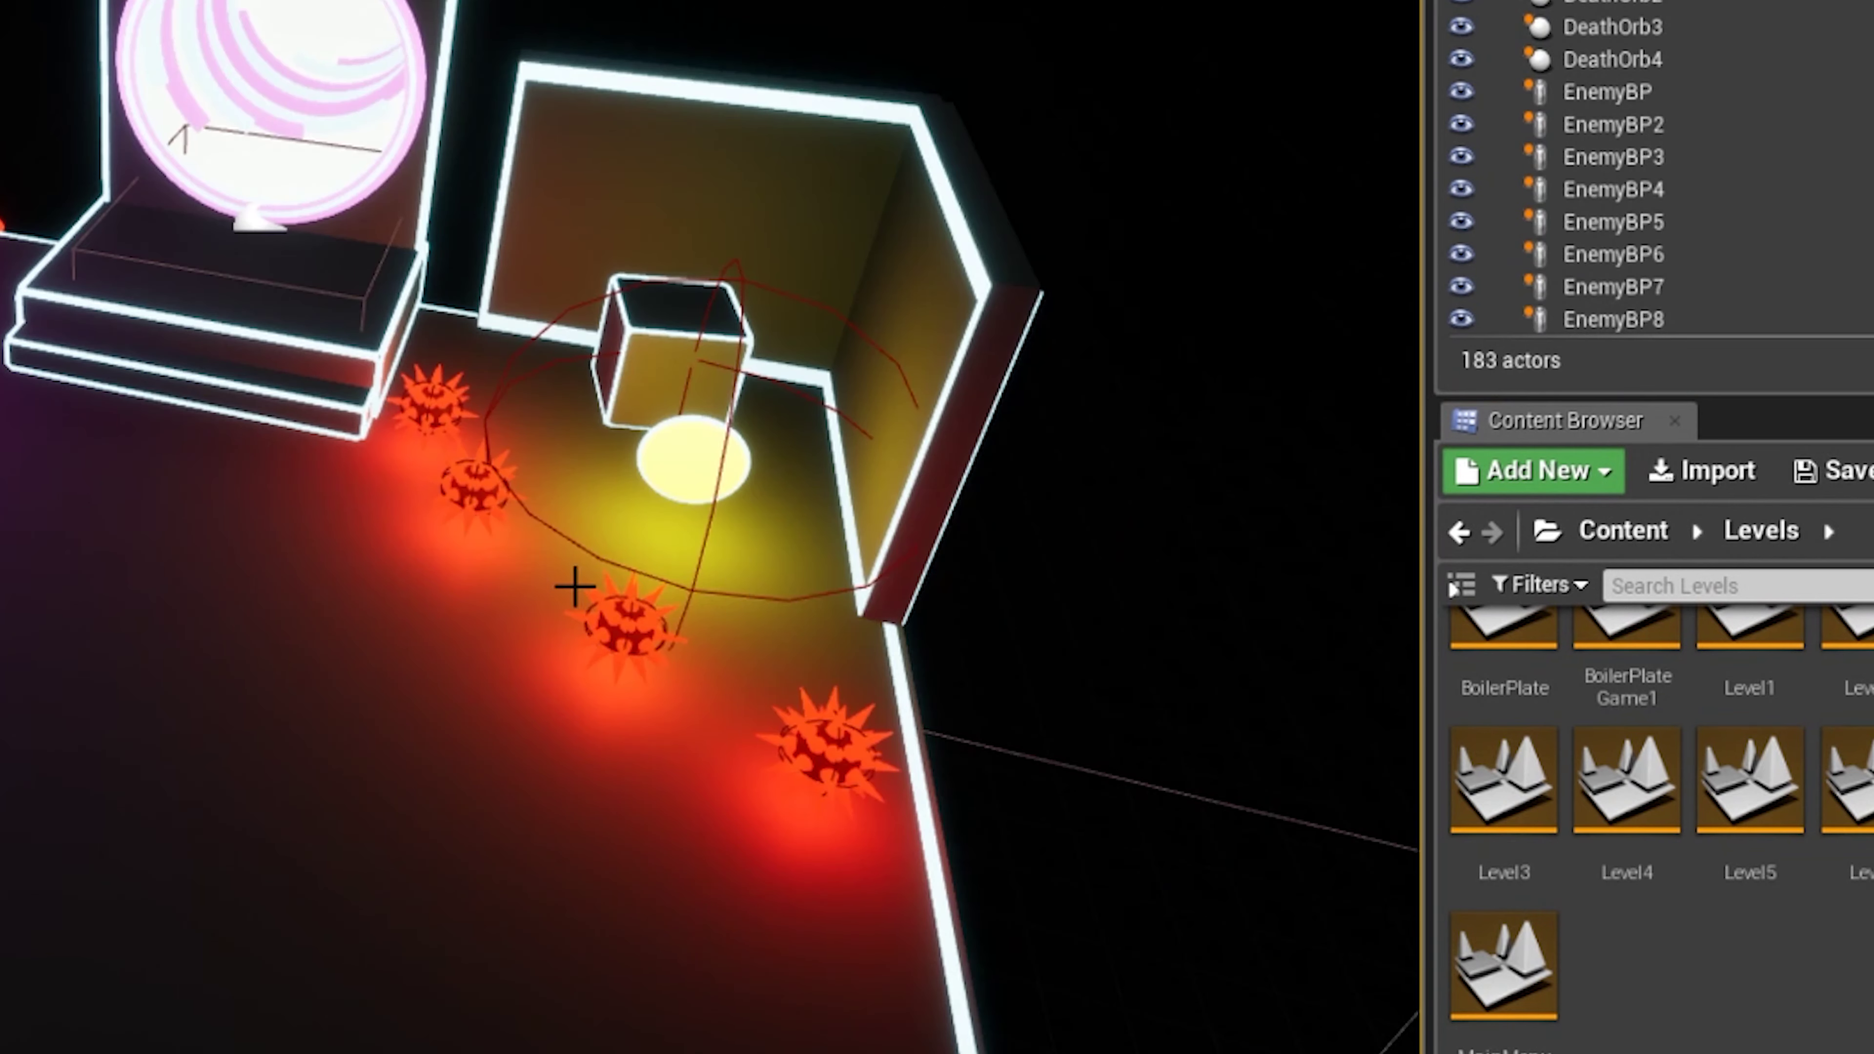
right_click_drag(574, 586, 354, 576)
right_click_drag(414, 672, 414, 672)
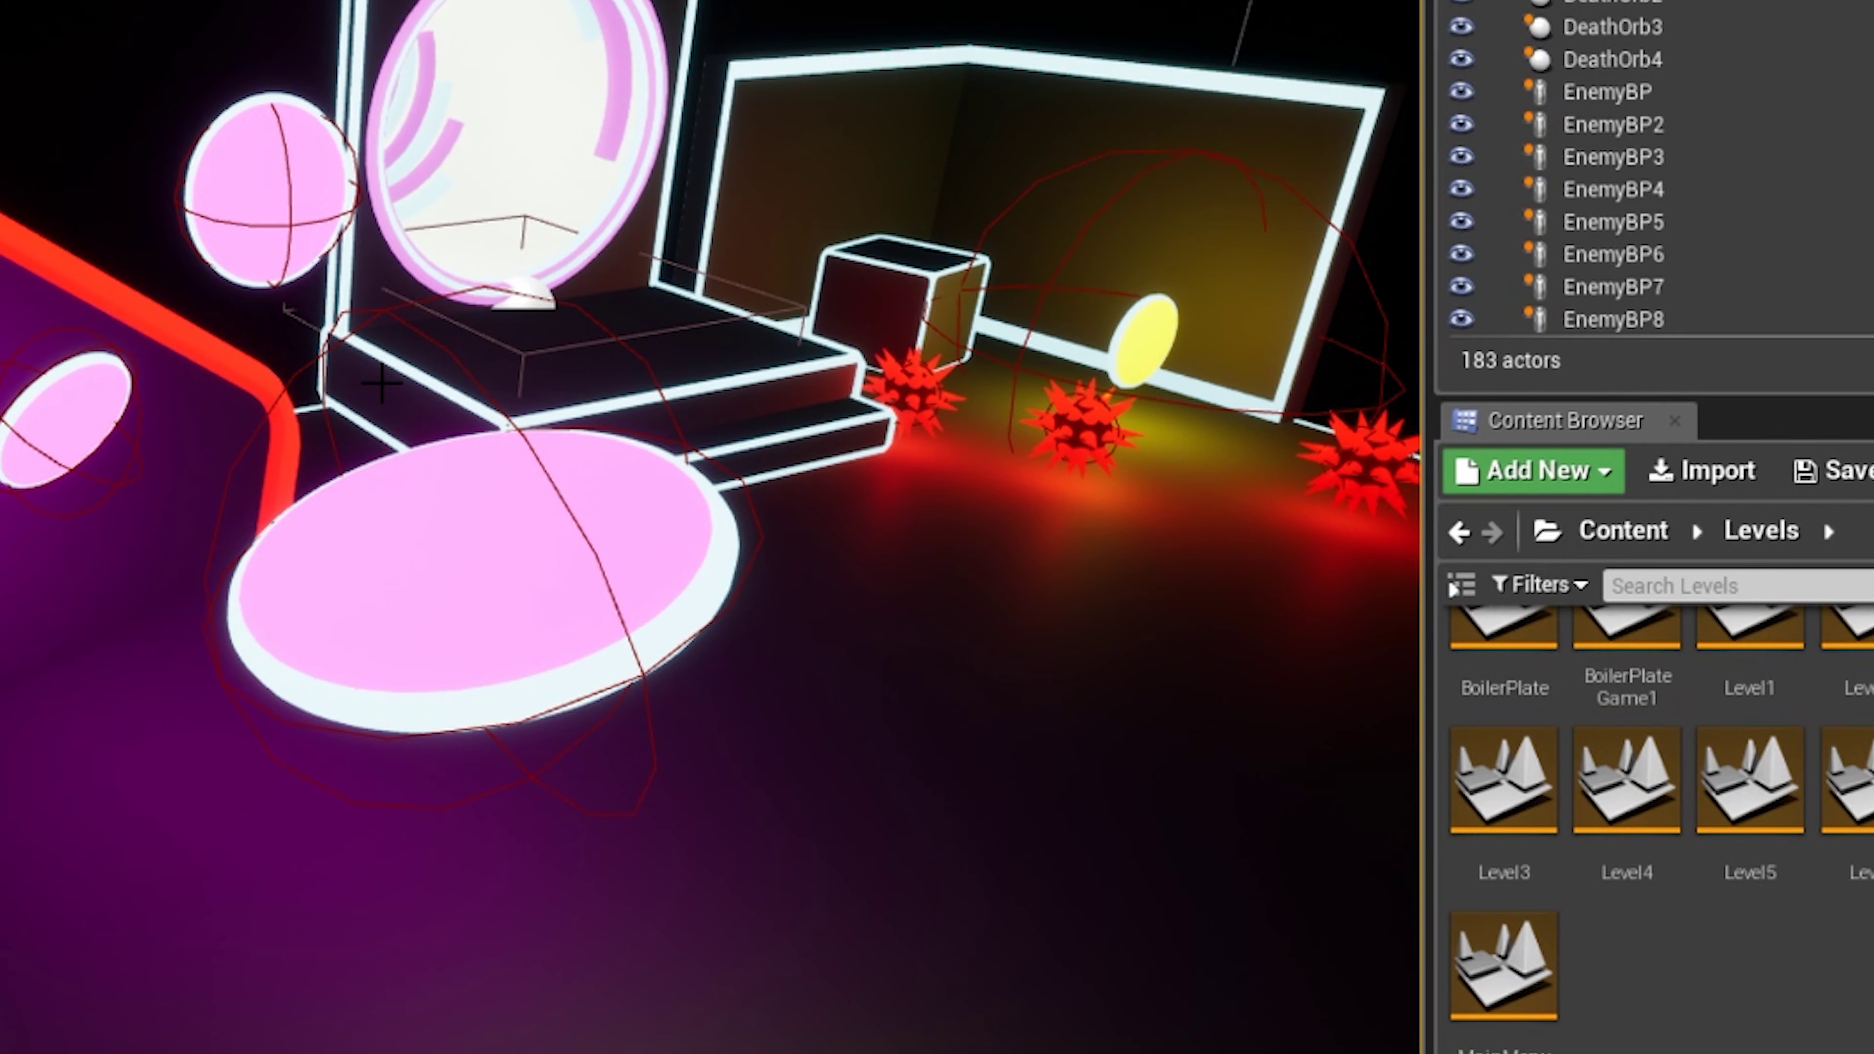
mouse_move(382, 384)
right_mouse_down()
mouse_move(628, 399)
mouse_move(701, 376)
mouse_move(664, 355)
mouse_move(322, 402)
right_mouse_up()
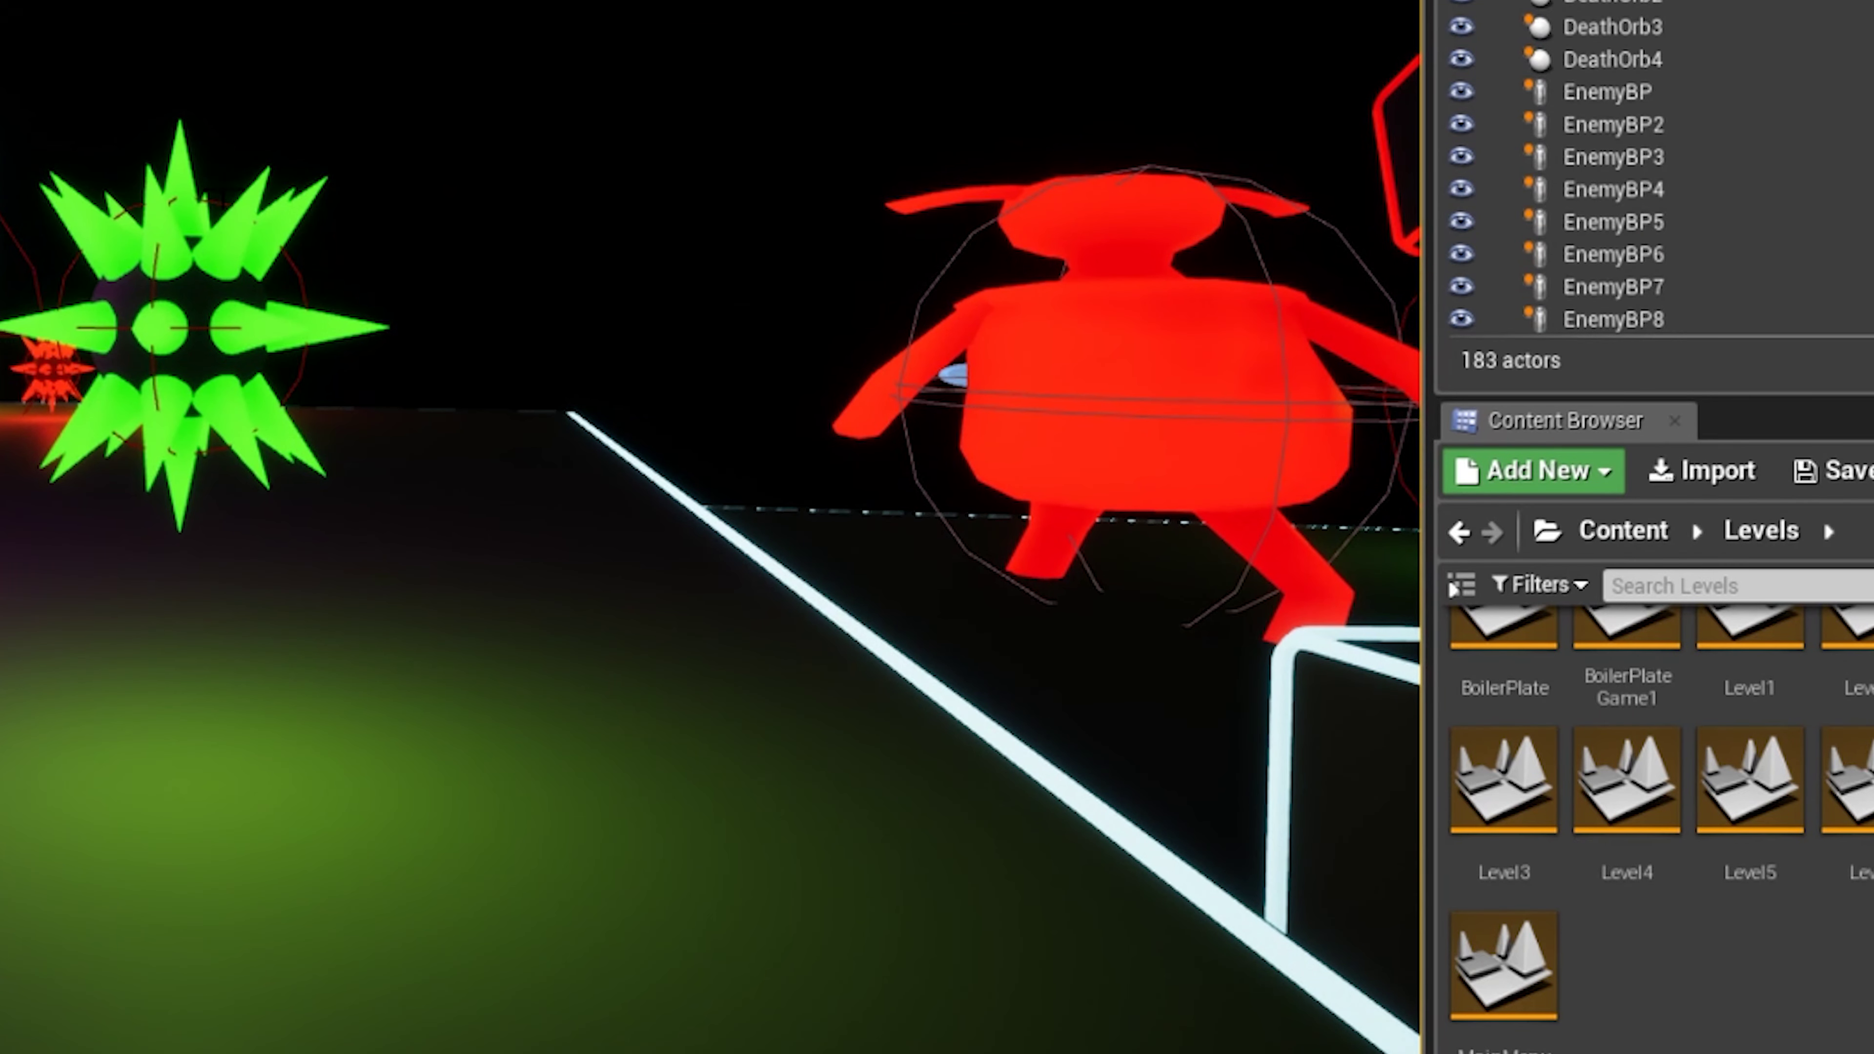
right_click_drag(114, 408, 114, 408)
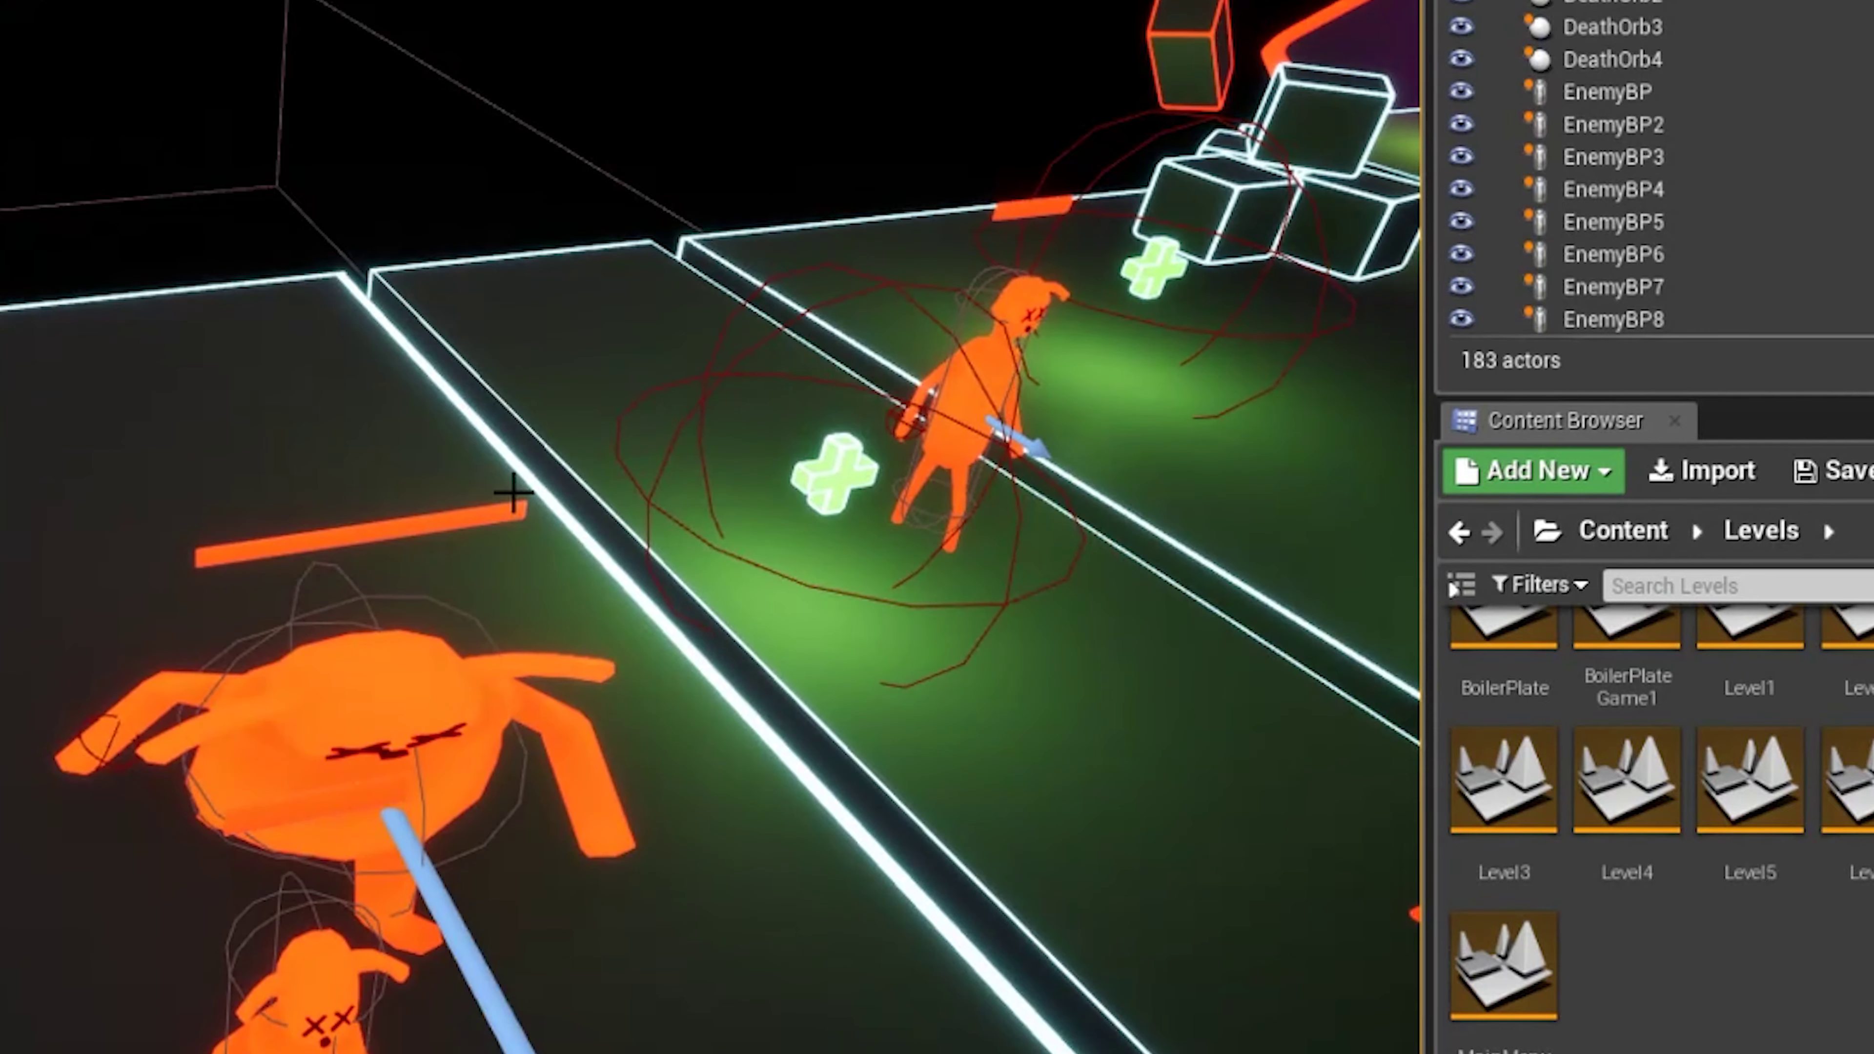
right_click_drag(490, 468, 880, 469)
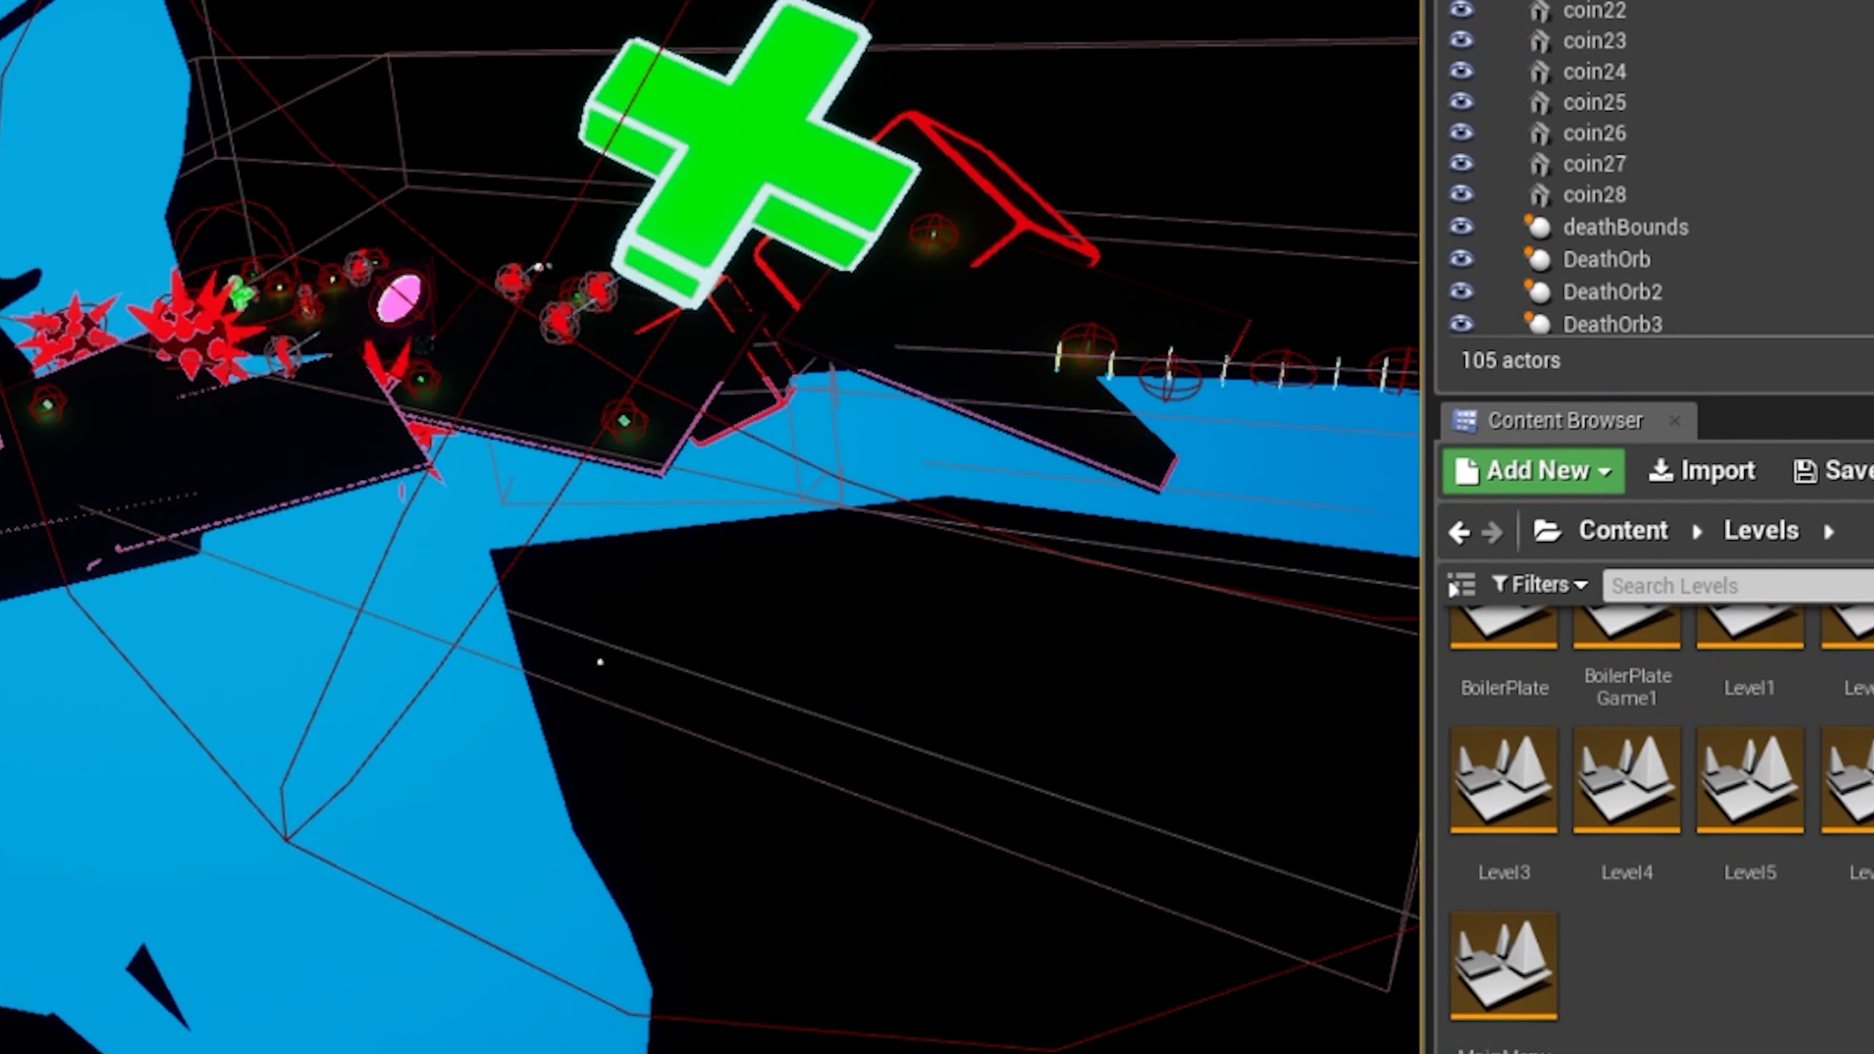
right_click_drag(710, 527, 561, 362)
- Examine the giant red death orbs, healing pickups and coin along the black, red-edged platforms of the blue-sky level
key("w")
key("w")
key("w")
right_click_drag(1276, 532, 1255, 521)
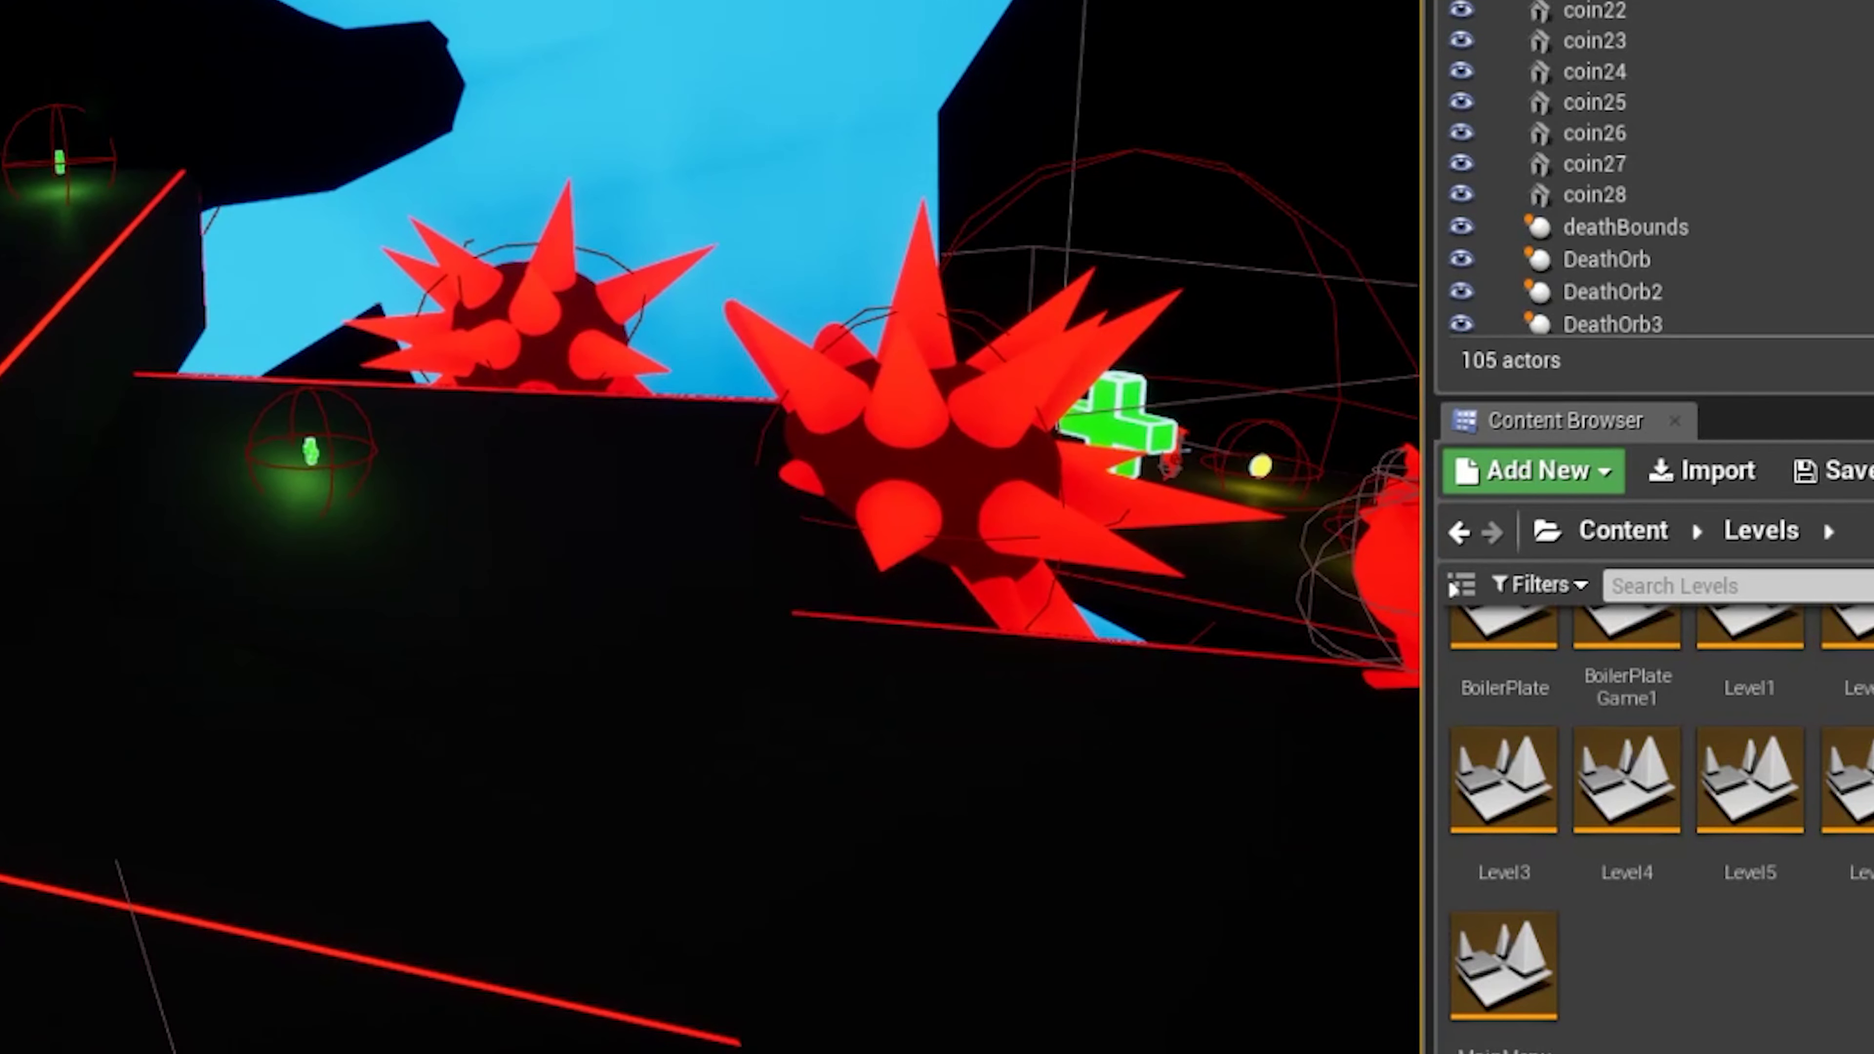
key("w")
right_click_drag(738, 517, 539, 553)
key("s")
key("w")
mouse_move(1233, 517)
right_mouse_down()
mouse_move(1251, 526)
mouse_move(923, 502)
mouse_move(1251, 522)
right_mouse_up()
key("s")
key("w")
double_click(1542, 966)
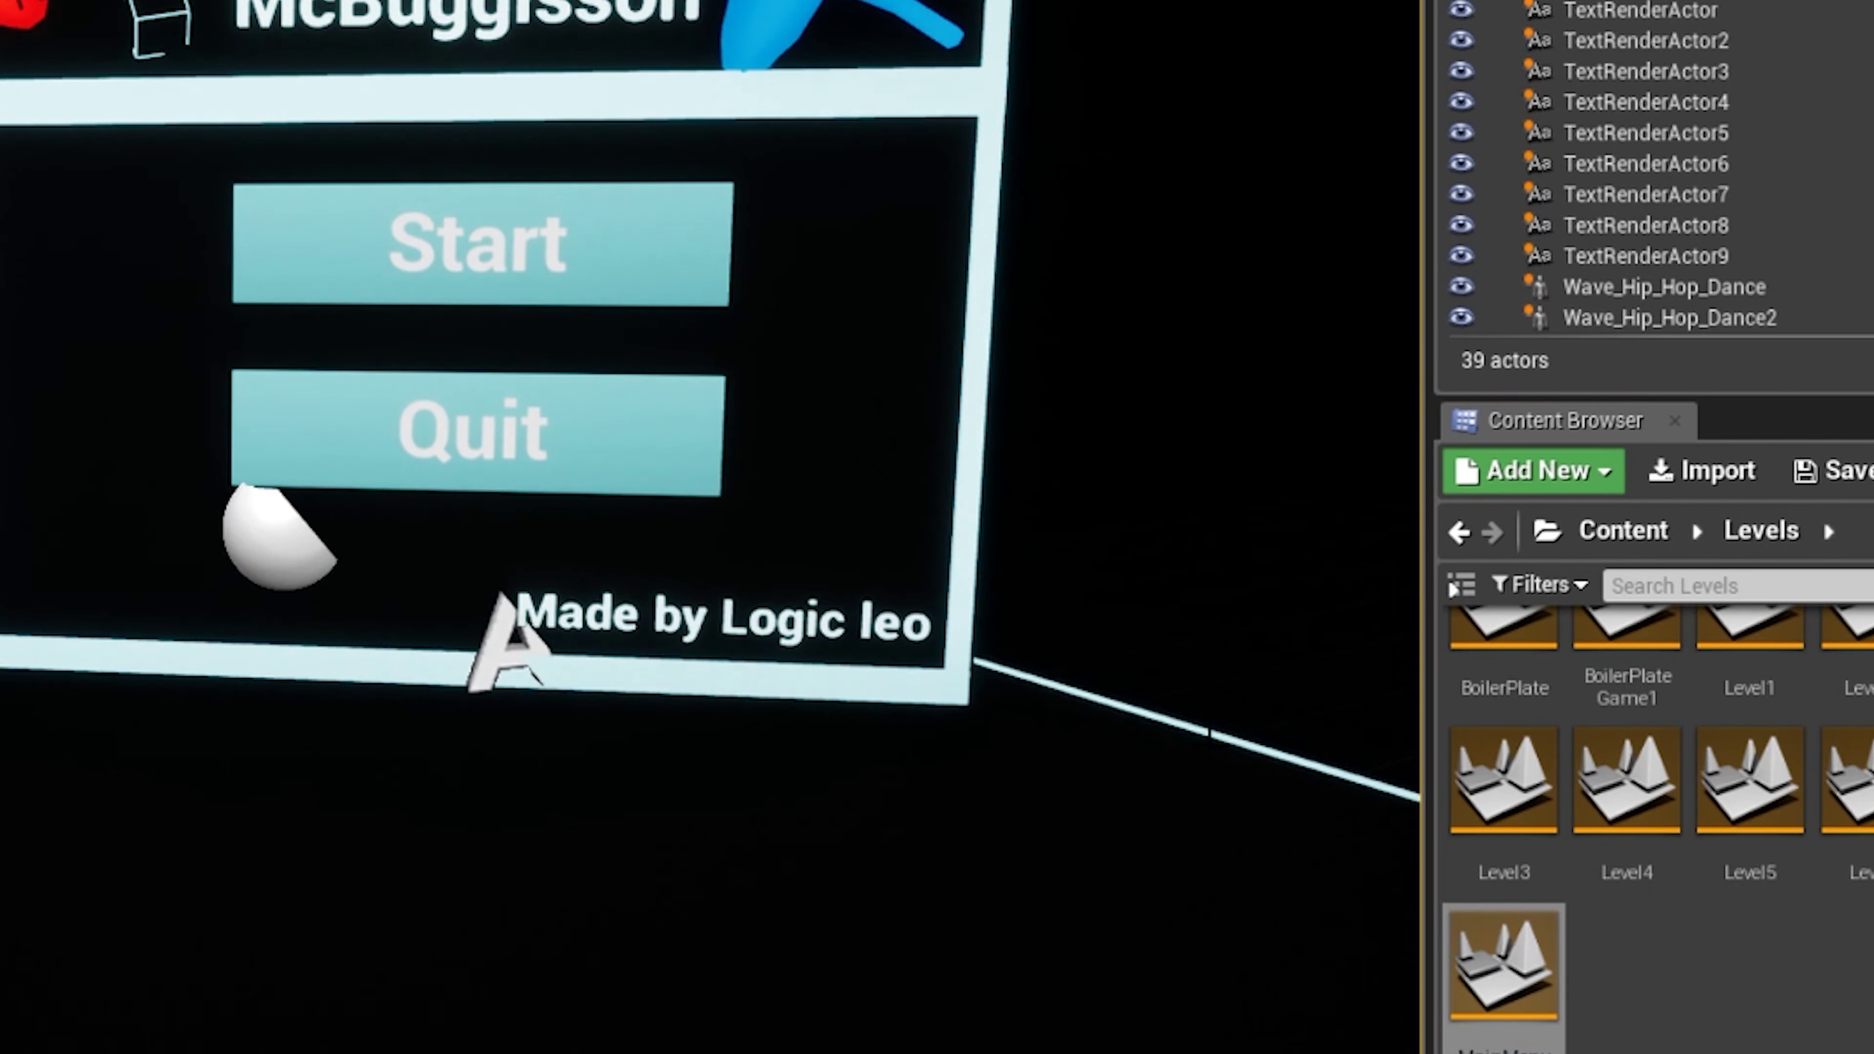
scroll(1660, 827, "up", 3)
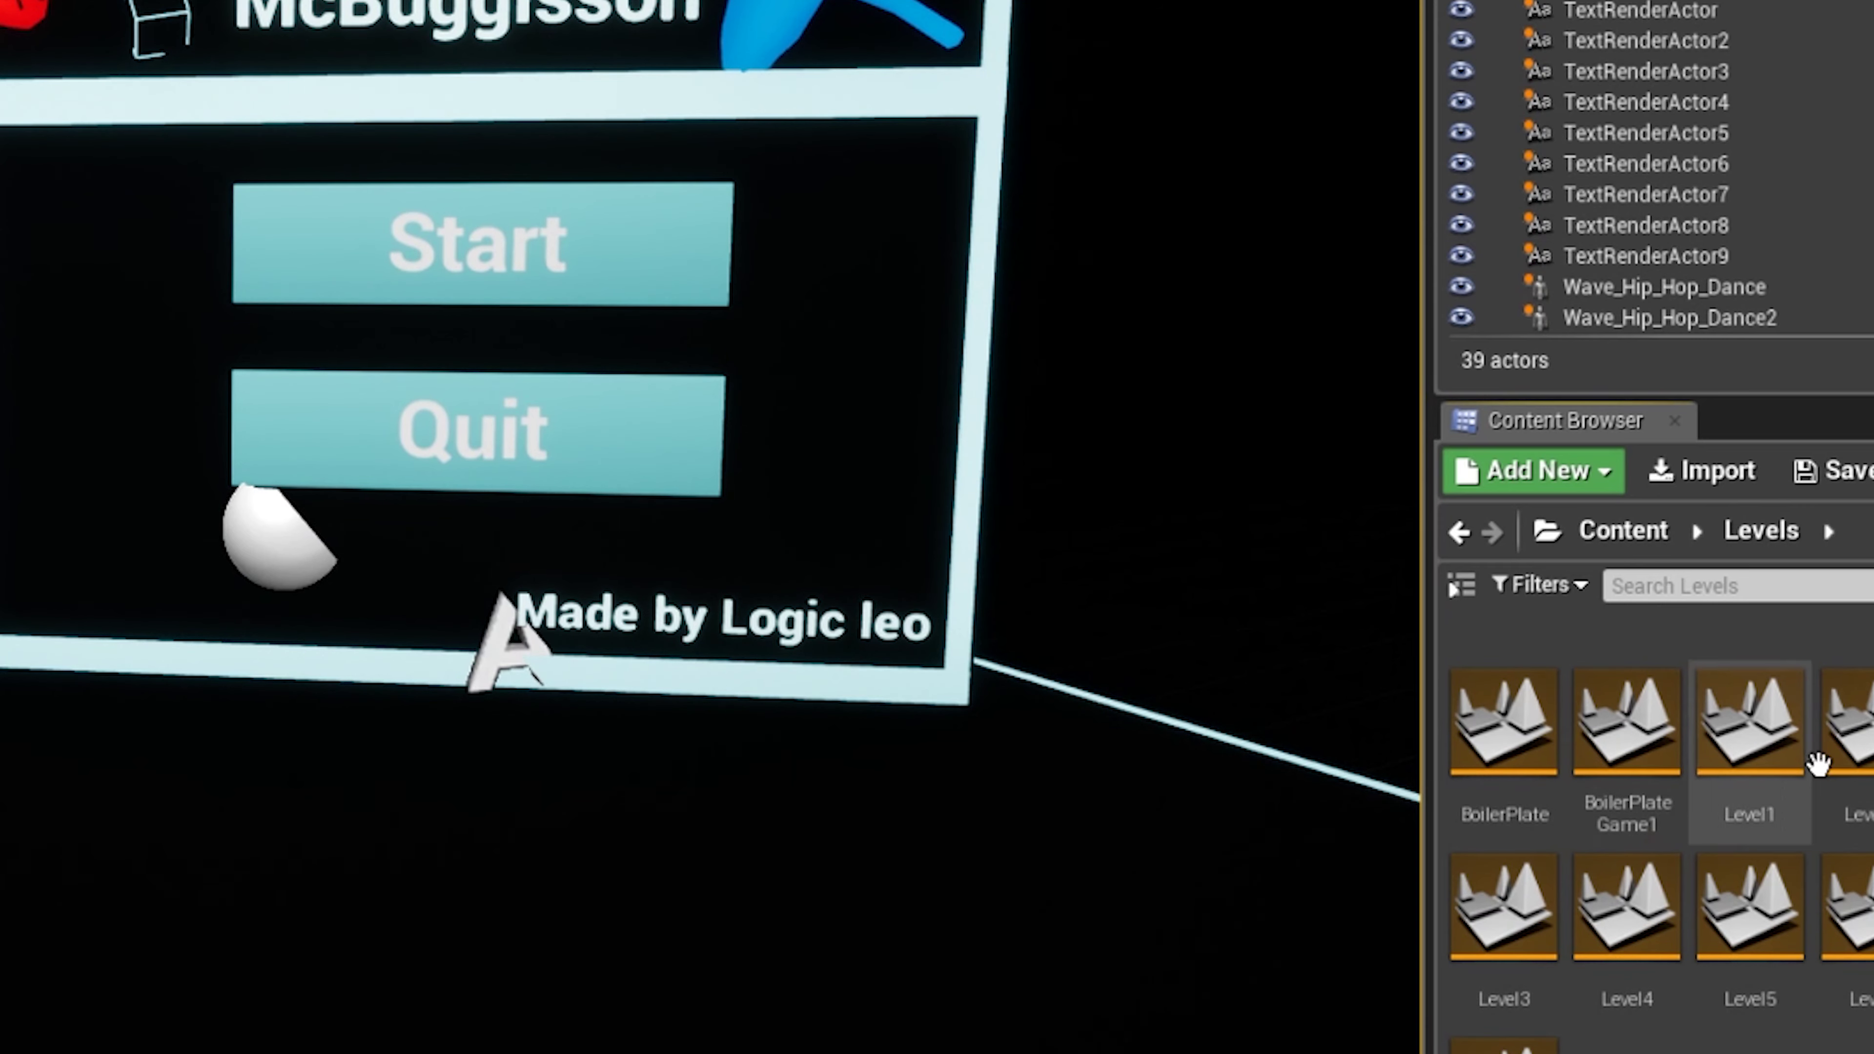
double_click(1845, 774)
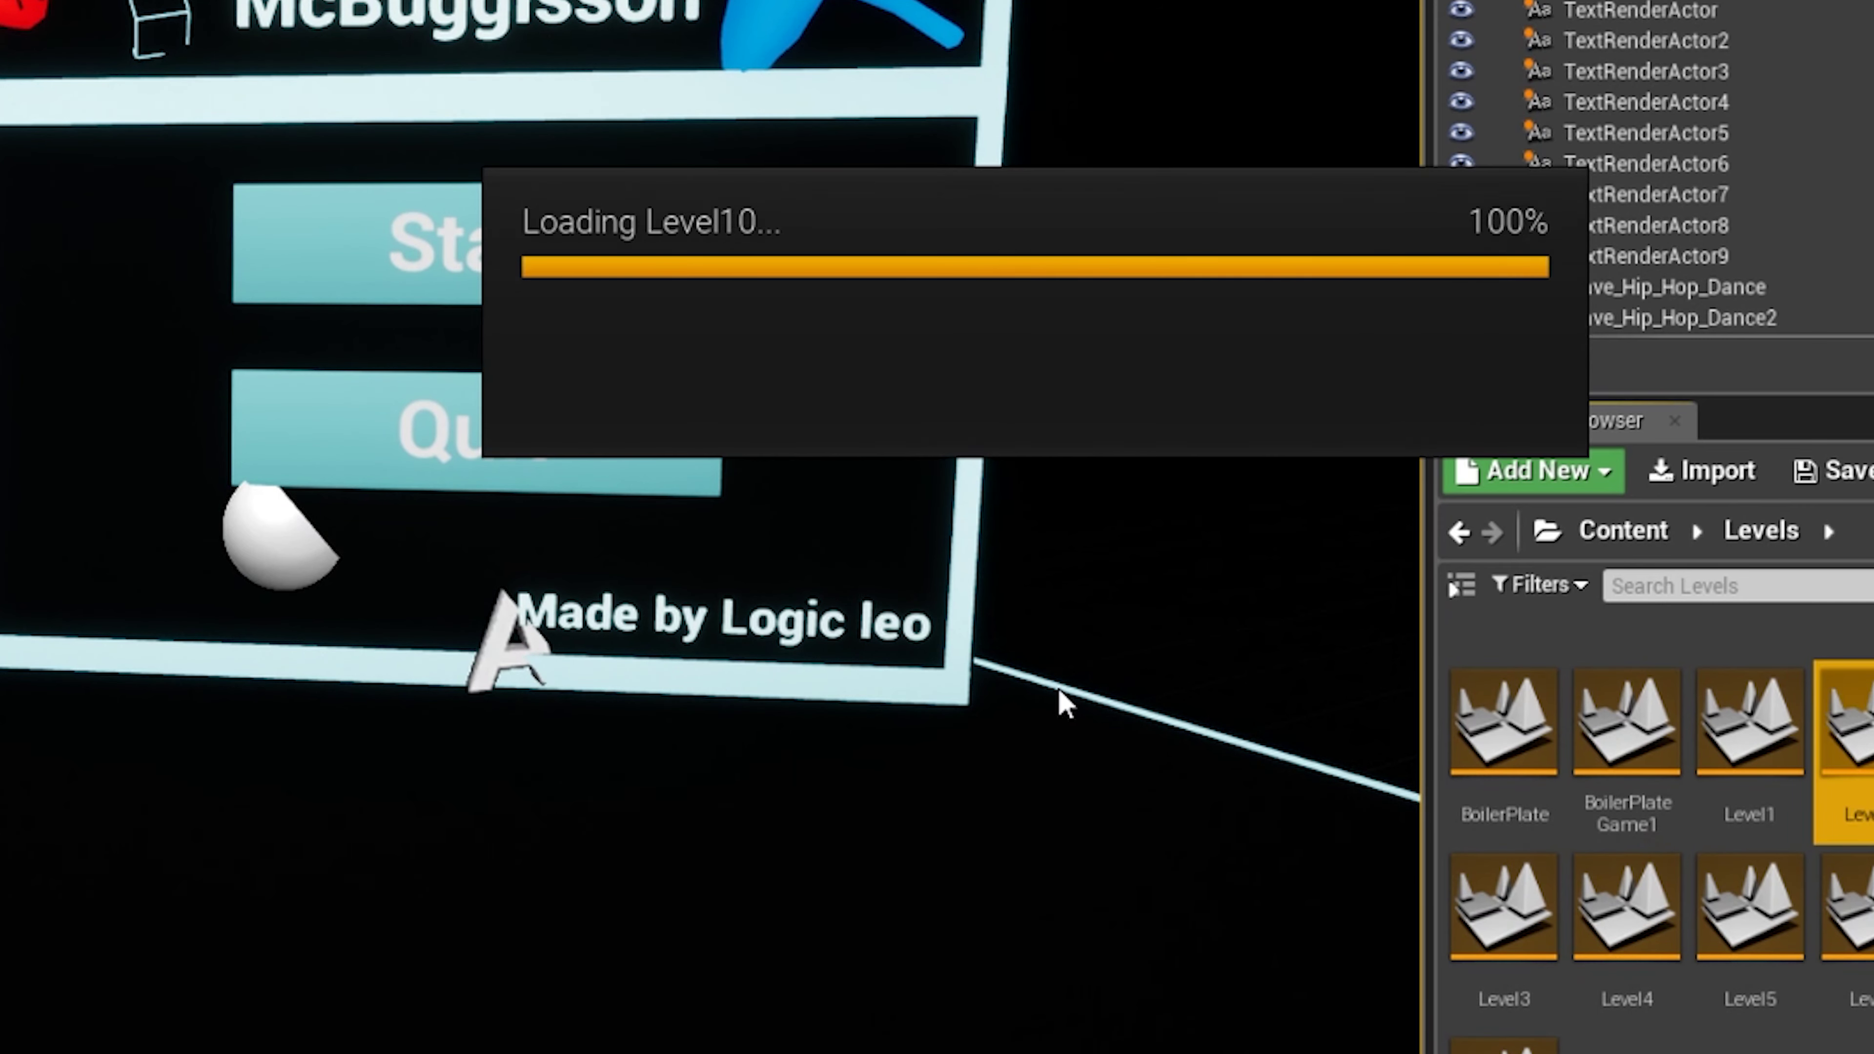